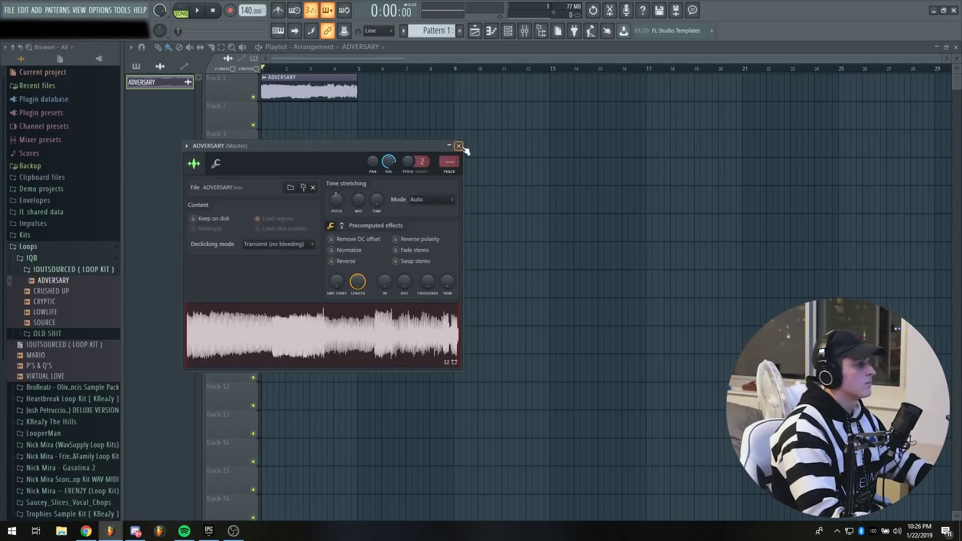
- Audition the ADVERSARY loop and load Fruity Parametric EQ 2 into the first effect slot of mixer track Insert 1
key("space")
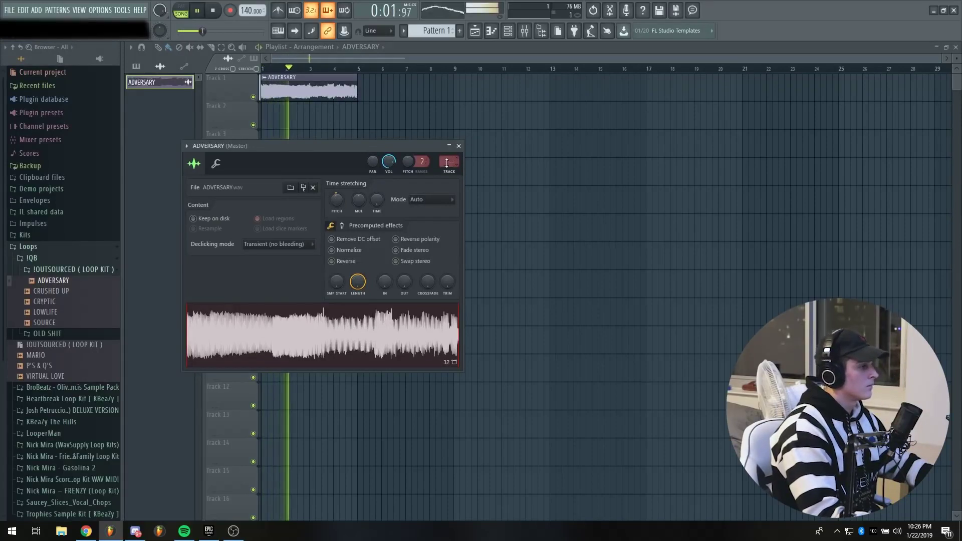
key("space")
left_click(459, 146)
left_click(524, 30)
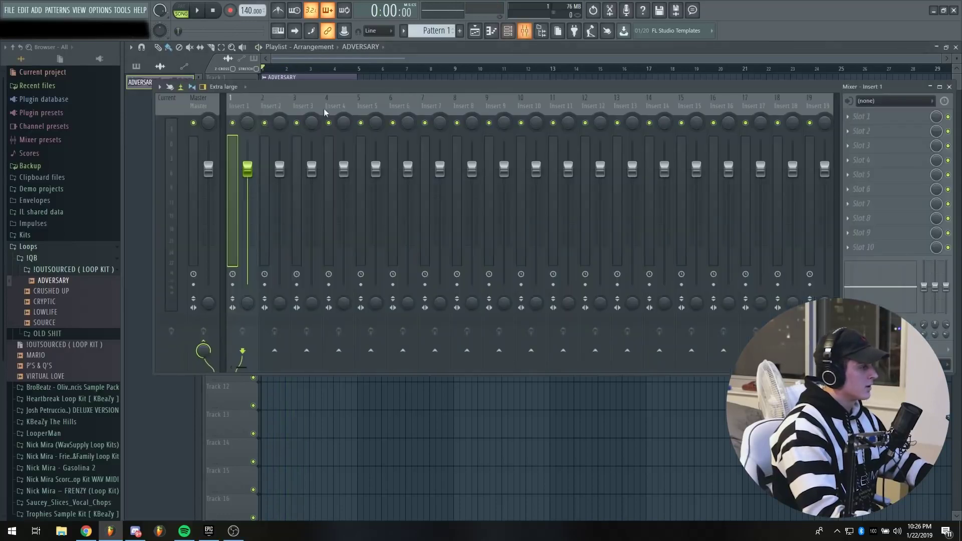
left_click(854, 117)
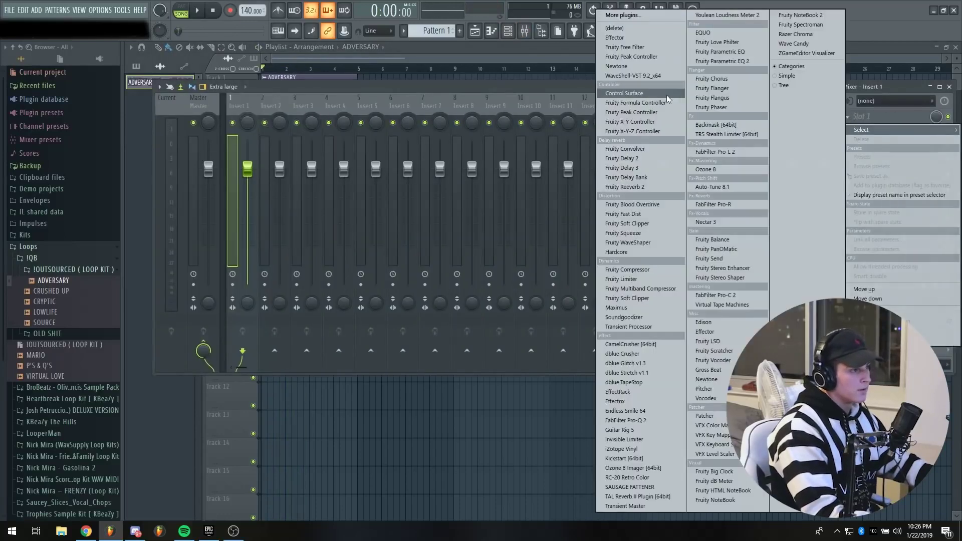
left_click(751, 61)
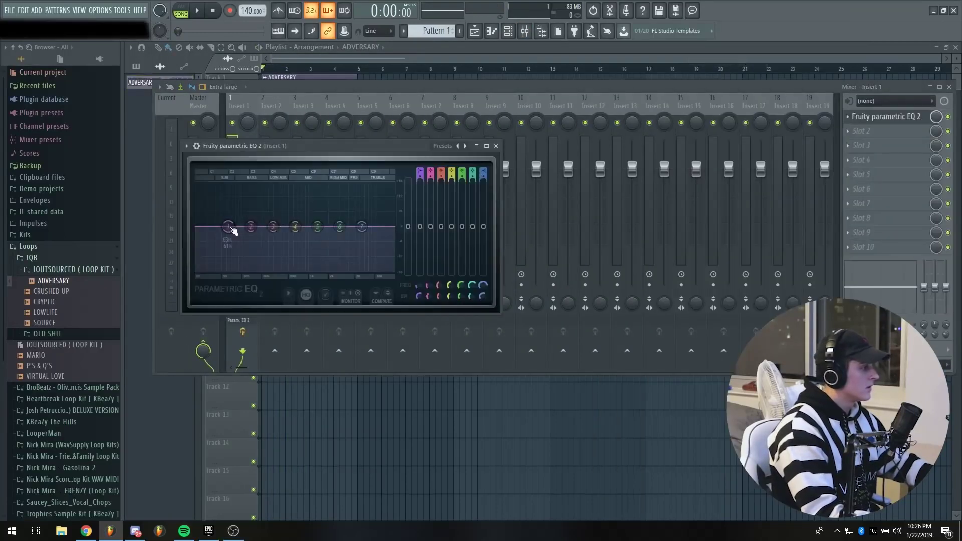
- Shape a low cut on the melody loop with EQ bands 1 and 2, checking the result during playback
left_click_drag(251, 226, 309, 270)
left_click_drag(228, 227, 241, 270)
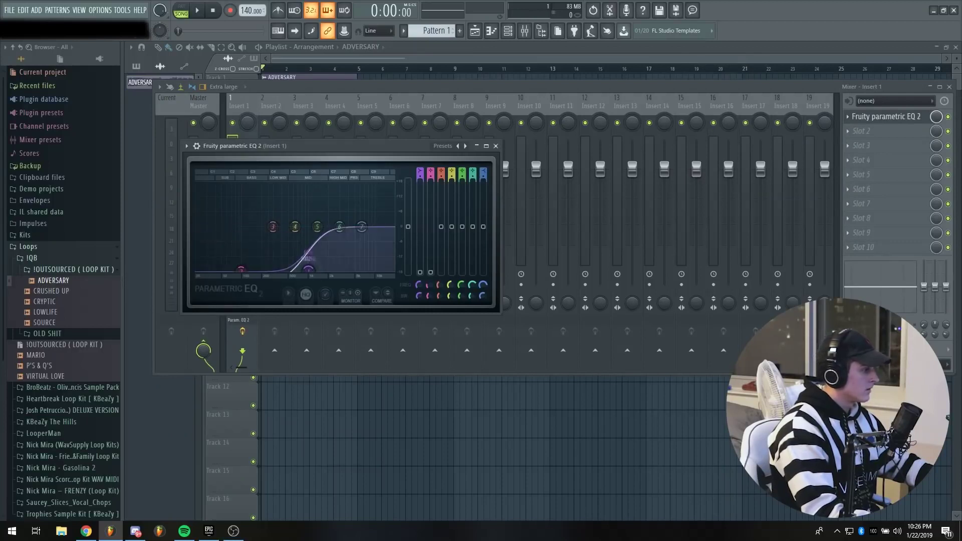
left_click_drag(309, 270, 281, 270)
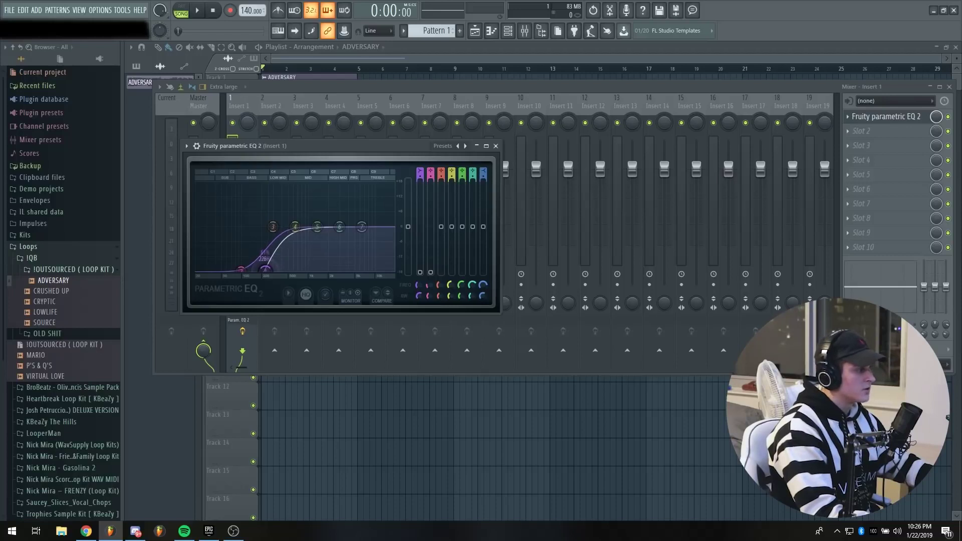
key("space")
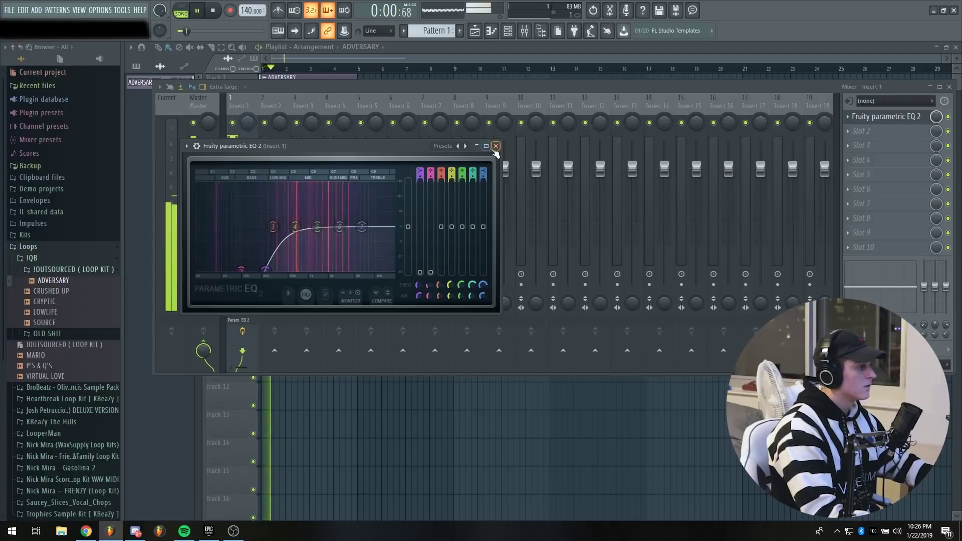
left_click_drag(271, 275, 274, 275)
left_click_drag(362, 226, 314, 214)
- Select mixer track Insert 9, stop playback and close the mixer
left_click(489, 104)
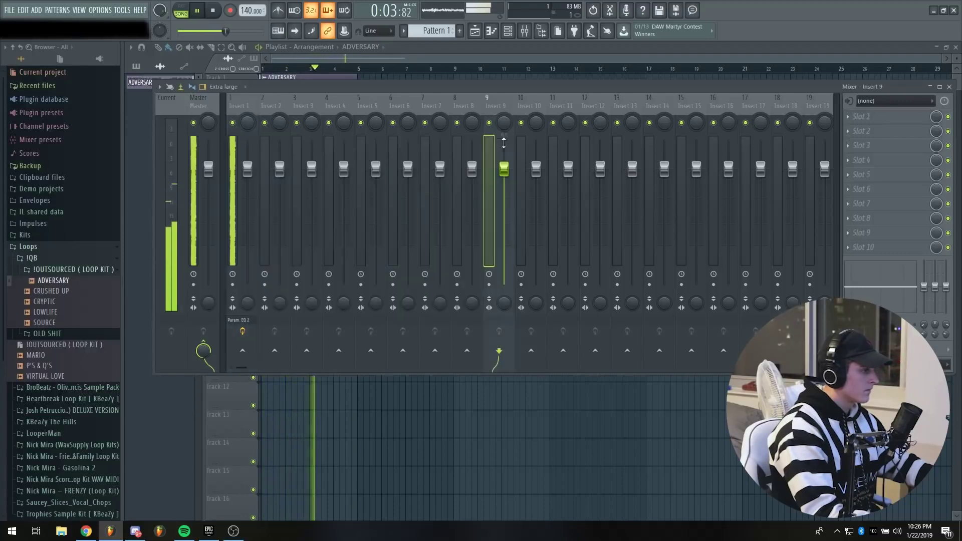
key("space")
left_click(949, 86)
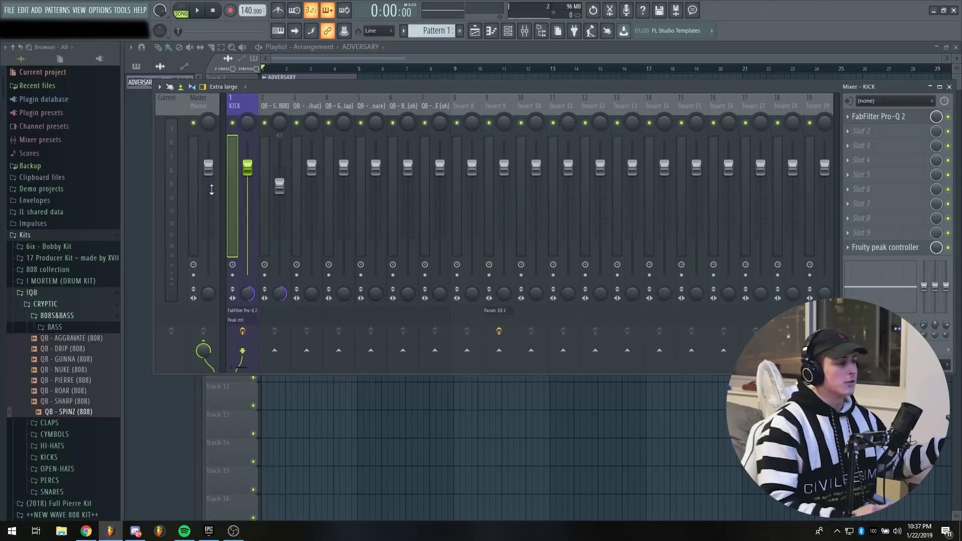
- Select mixer tracks 1 to 9 together and pull all their faders fully down
left_click_drag(233, 168, 437, 189)
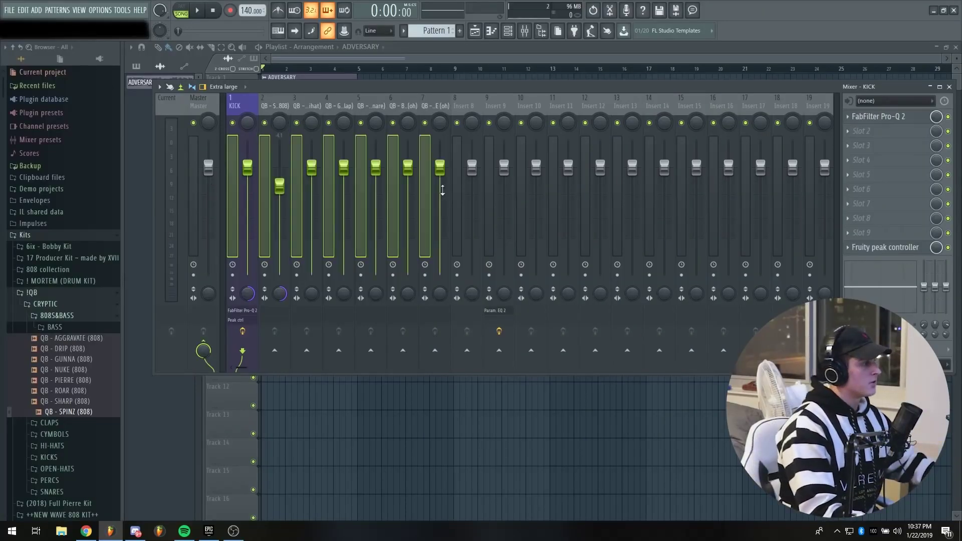
left_click_drag(247, 171, 245, 257)
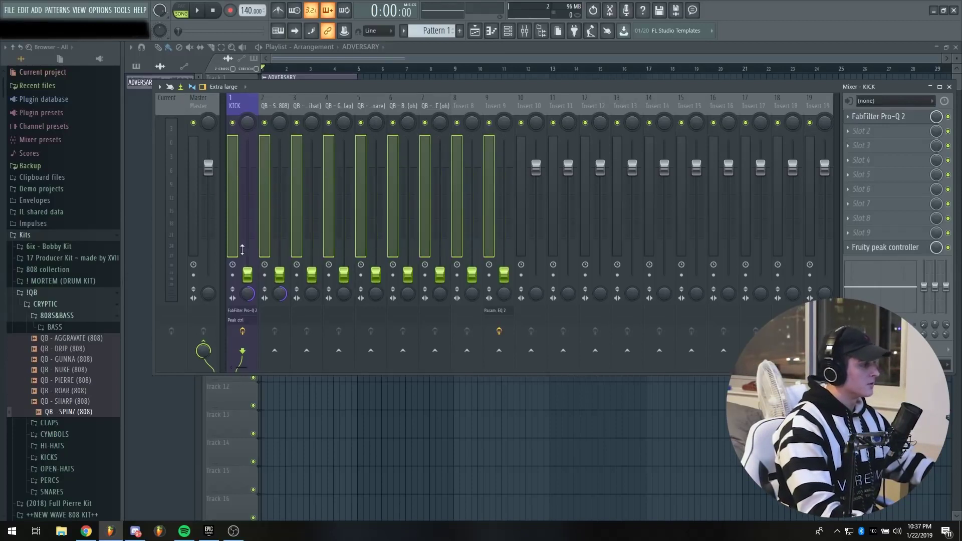
left_click(232, 241)
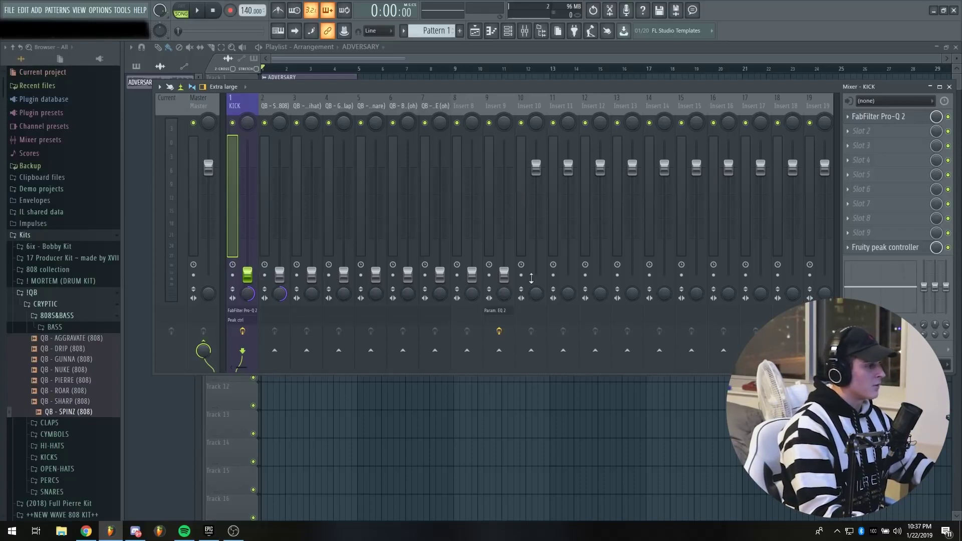
- Raise the melody track's fader on Insert 9 to about -6.6 dB while the beat plays
left_click(505, 279)
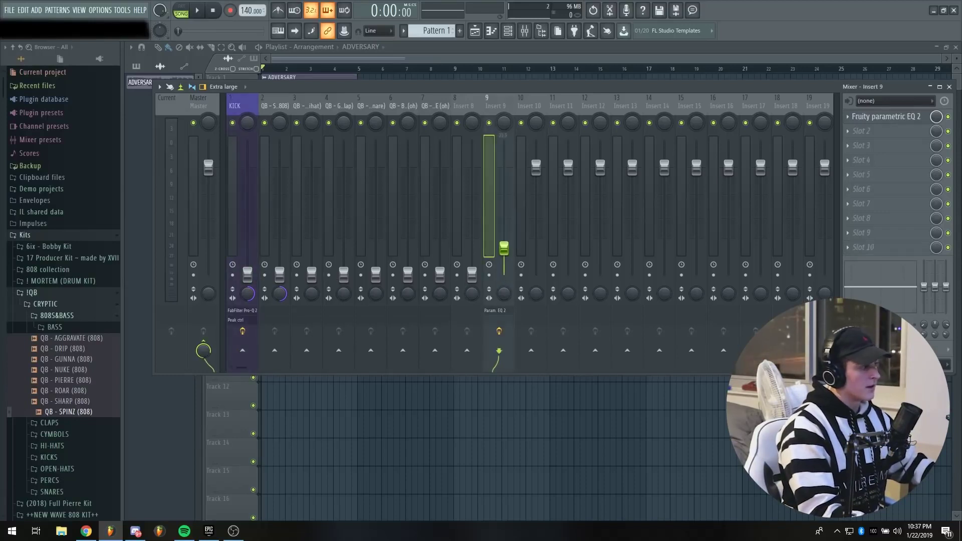
key("space")
left_click_drag(504, 232, 504, 197)
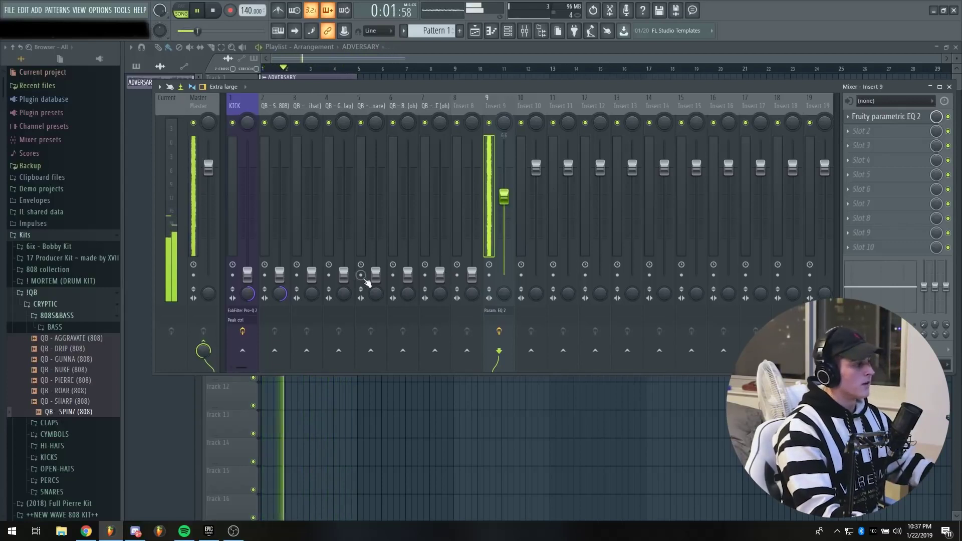
- Raise the QB - CRUNCH (hihat) fader to about -7.5 dB and adjust the track's stereo separation
left_click(343, 274)
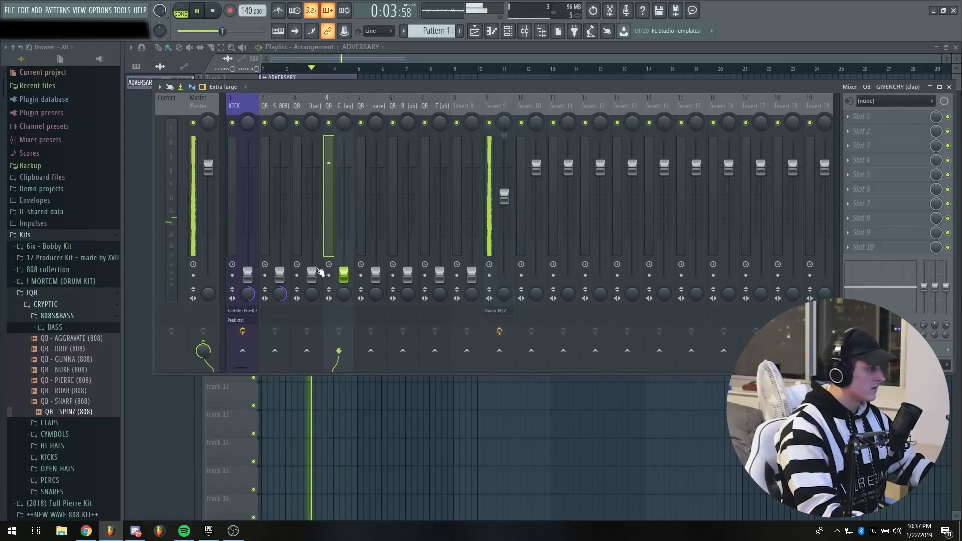
left_click_drag(312, 275, 312, 202)
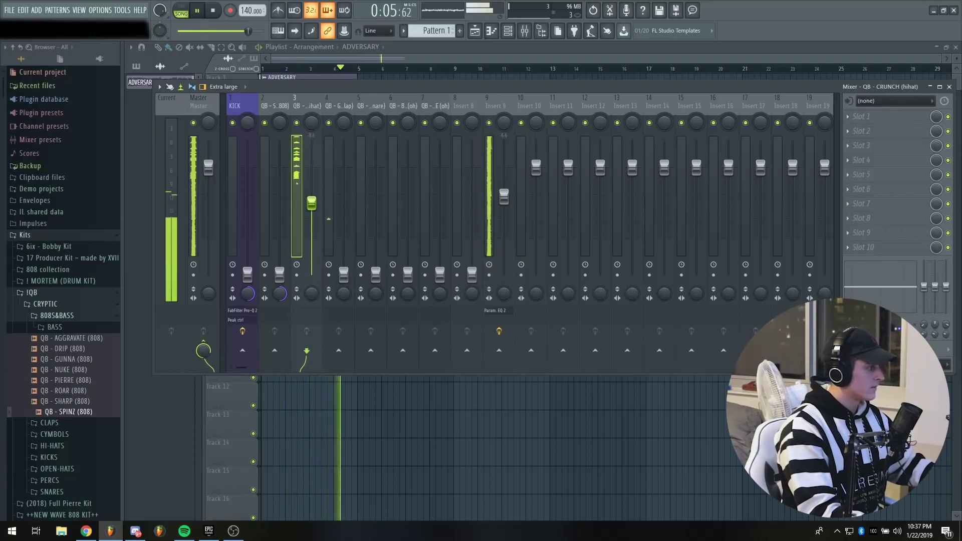
key("space")
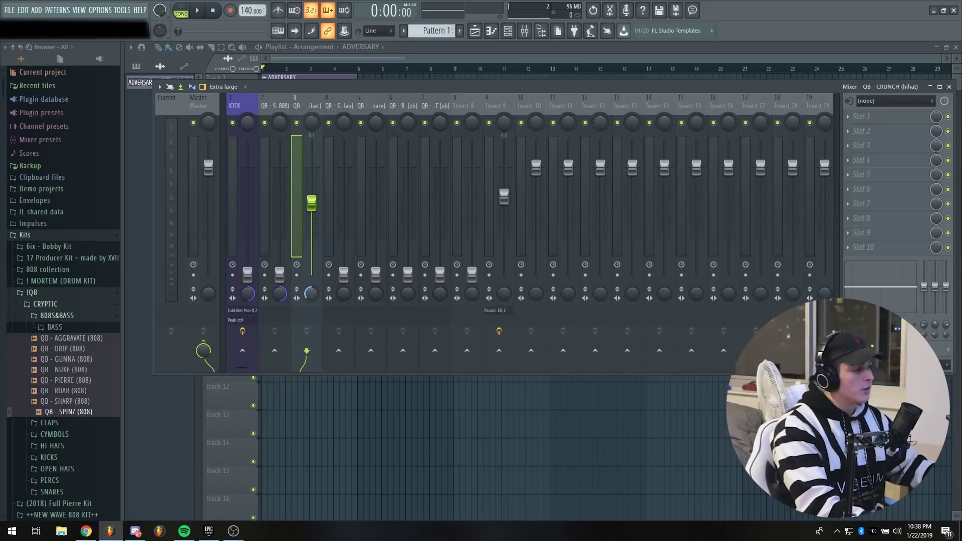
key("space")
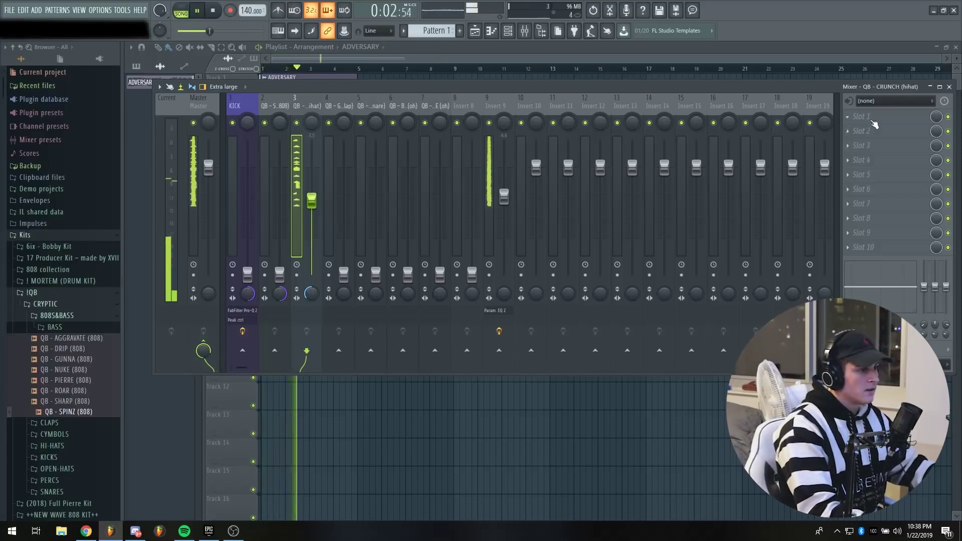
- Add Fruity Parametric EQ 2 to the hi-hat track and cut its lows and mids with bands 1 and 2
left_click(872, 117)
key("space")
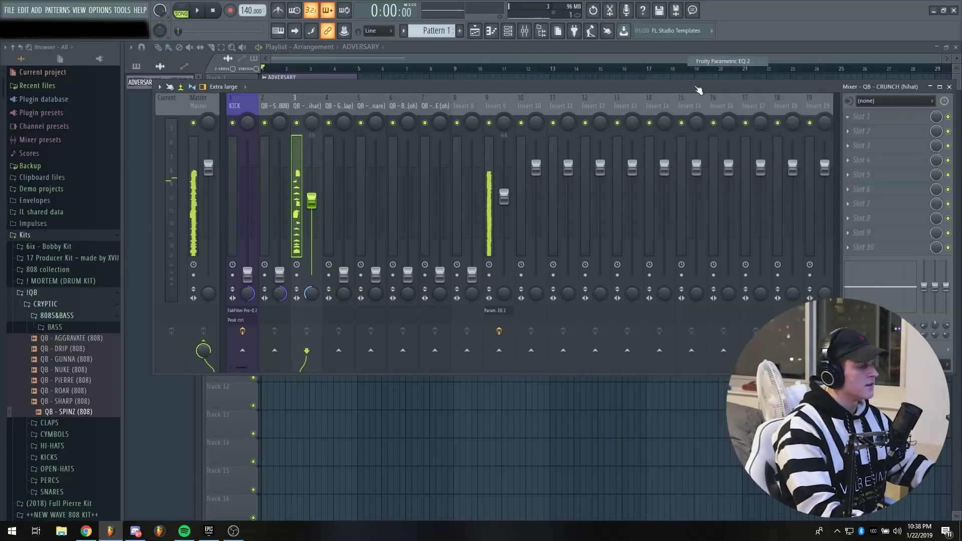
left_click(727, 61)
left_click_drag(177, 174, 278, 218)
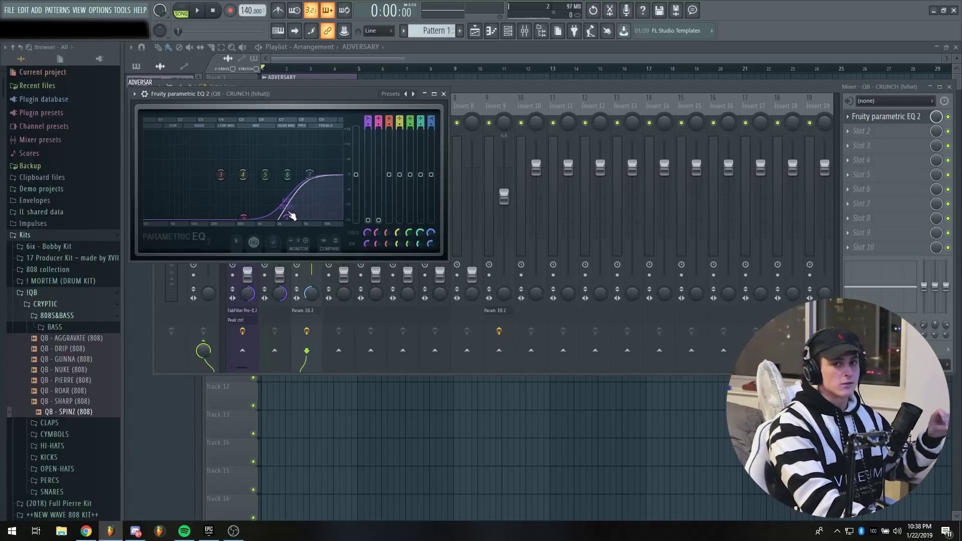
left_click(443, 94)
- Add Fruity Reeverb 2 in the hi-hat track's second effect slot and raise the reverb's low cut
left_click(861, 131)
mouse_move(861, 144)
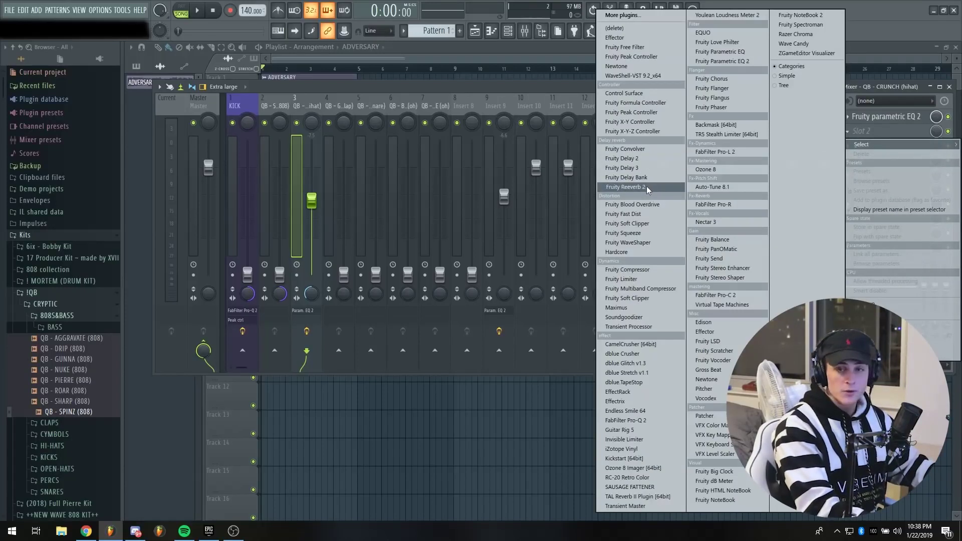
left_click(632, 187)
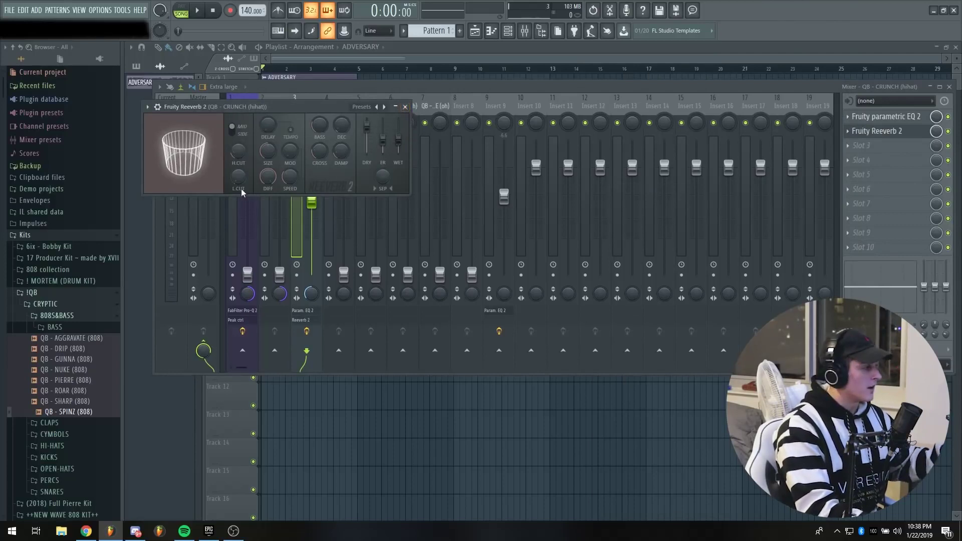
scroll(243, 185, "up", 3)
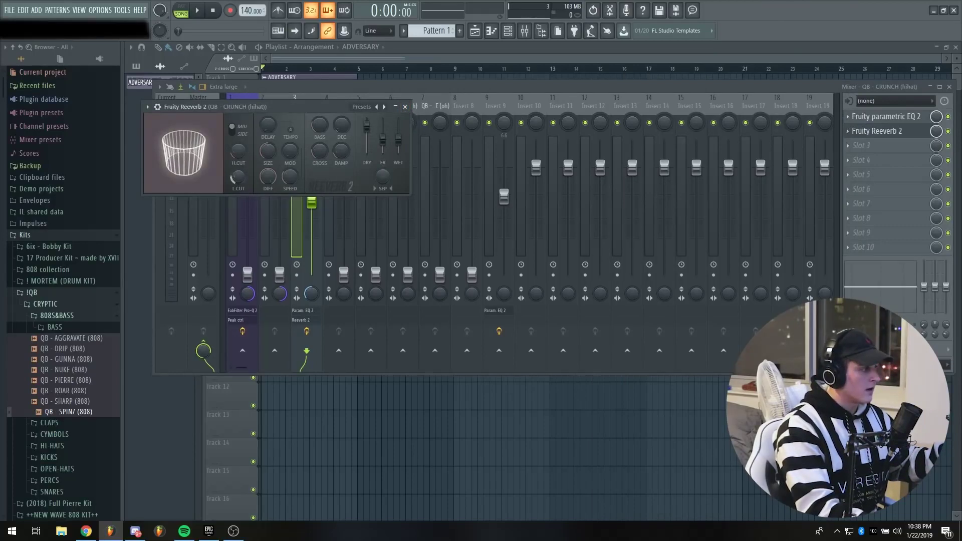
left_click(405, 107)
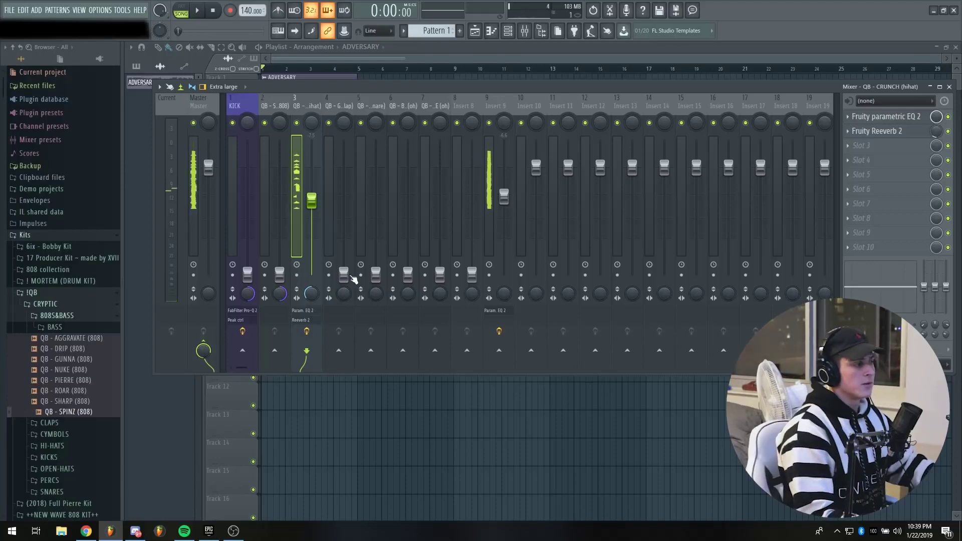
- Raise the QB - GIVENCHY (clap) fader to about -4.5 dB while listening to the beat
left_click(354, 279)
key("space")
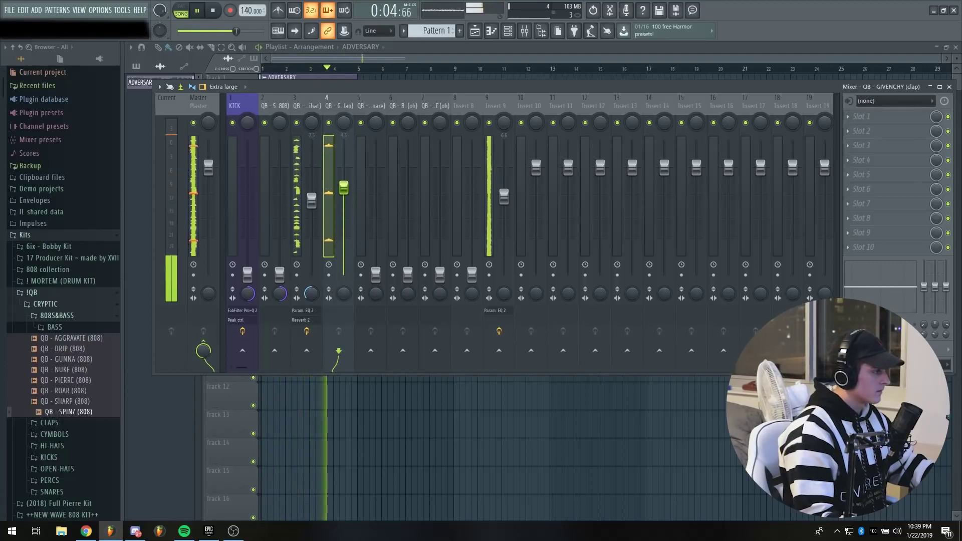
key("space")
- Show the Unsorted channels in the channel rack and examine the clap channel's sample and volume envelope settings
key("F6")
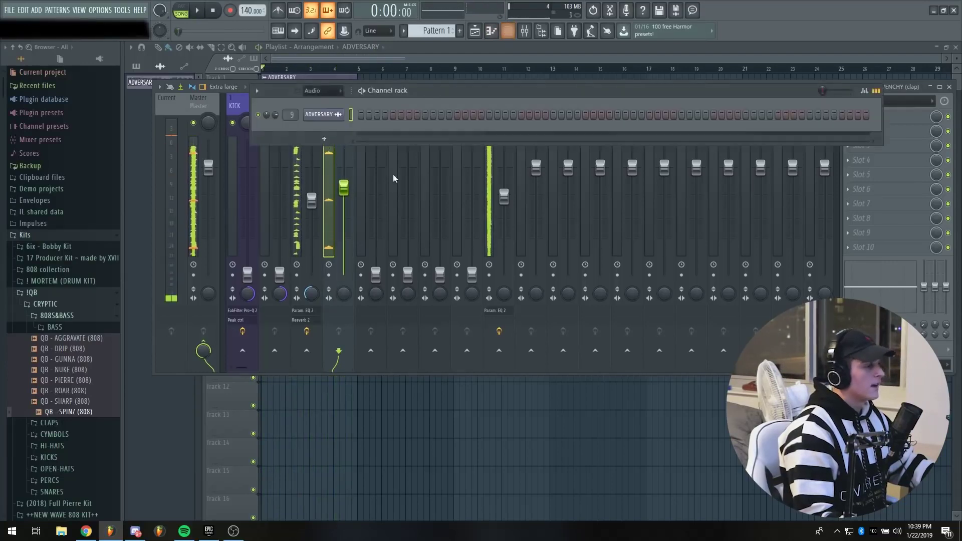
left_click(321, 90)
left_click(323, 129)
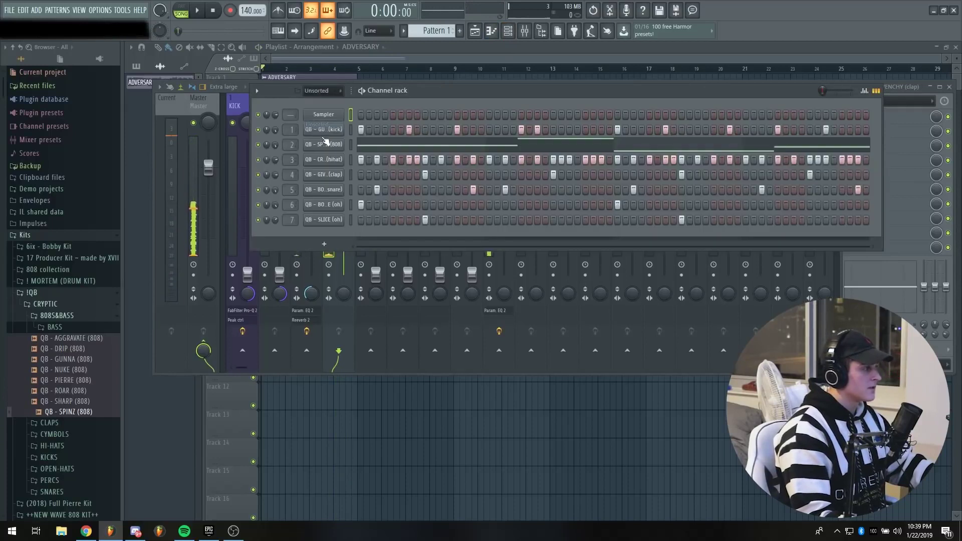
left_click(311, 175)
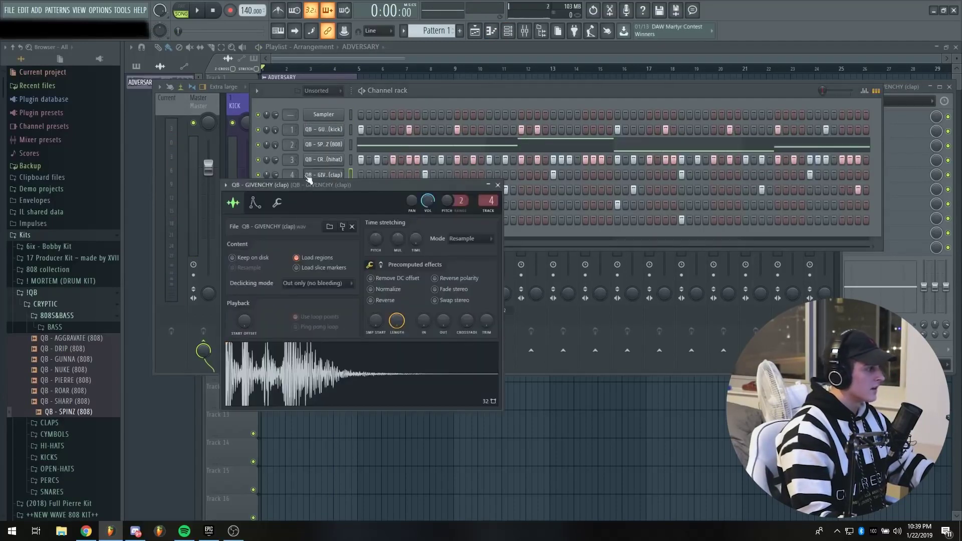
left_click(255, 203)
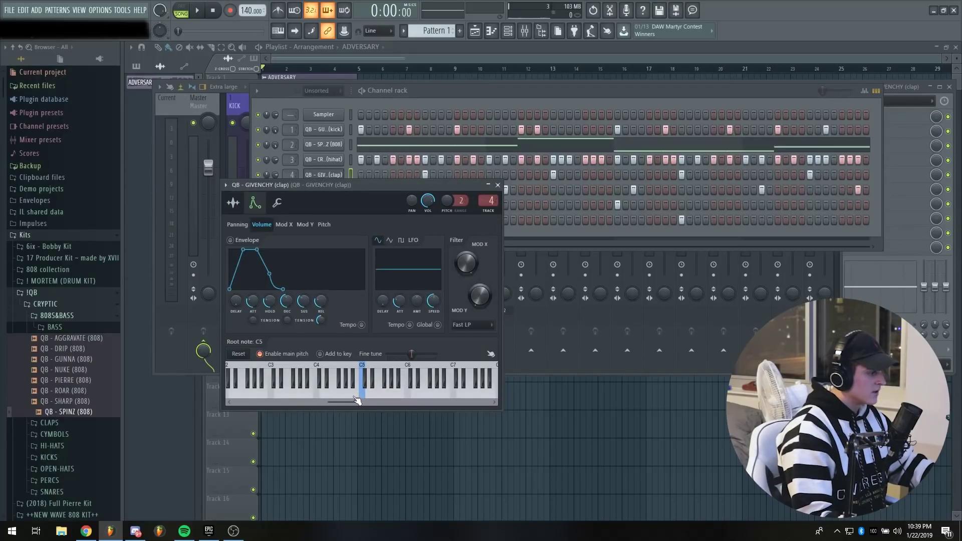
left_click(498, 185)
- Play back the beat to judge the clap against the melody and hi-hats, and return to the mixer
key("space")
key("space")
key("space")
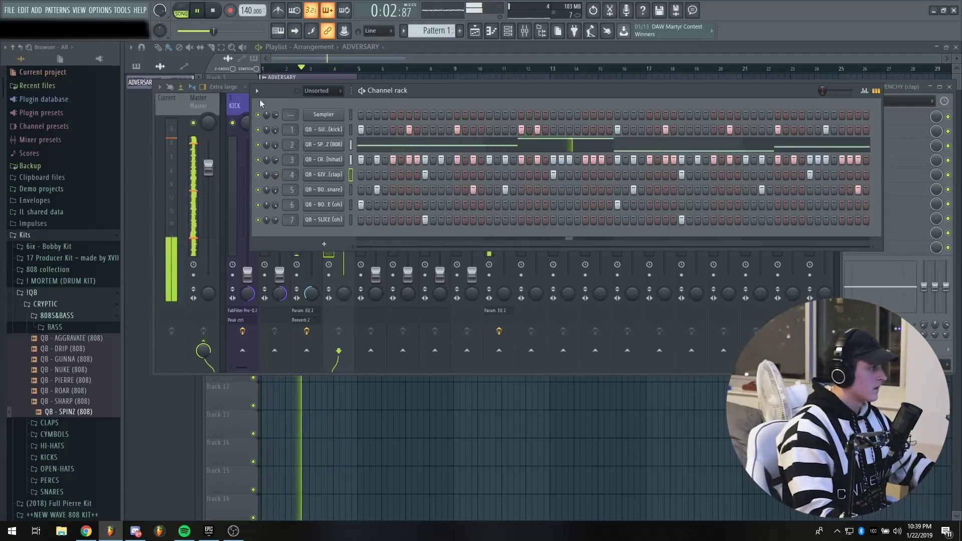
key("space")
key("F6")
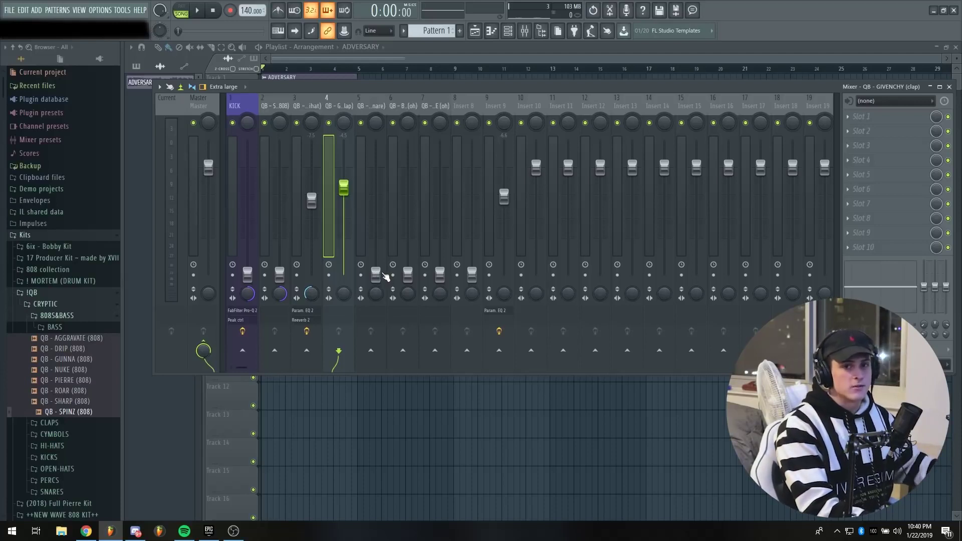
- Raise the snare and BOUNCE open-hat faders to about -7.8 dB and the SLICE open hat to about -10 dB, adjusting the snare's panning
left_click_drag(384, 274, 384, 201)
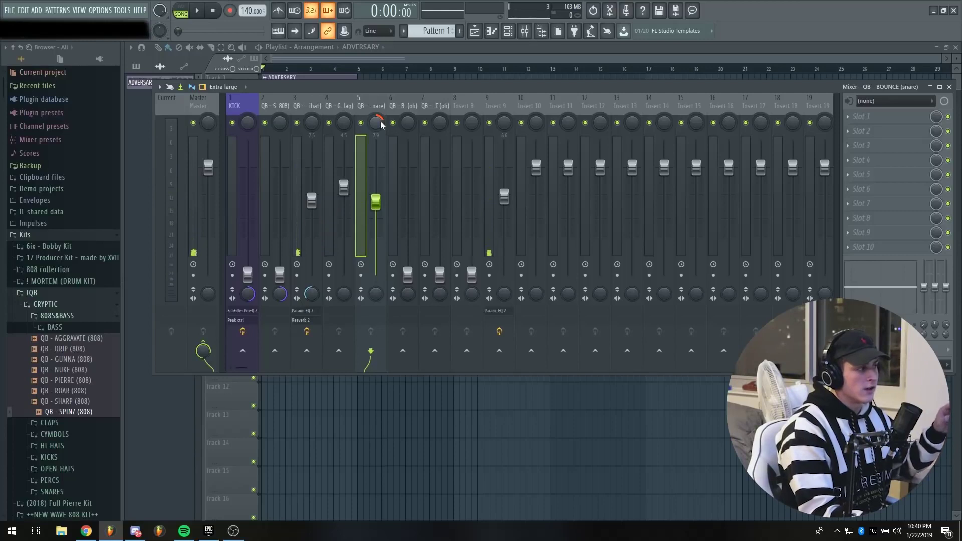
key("space")
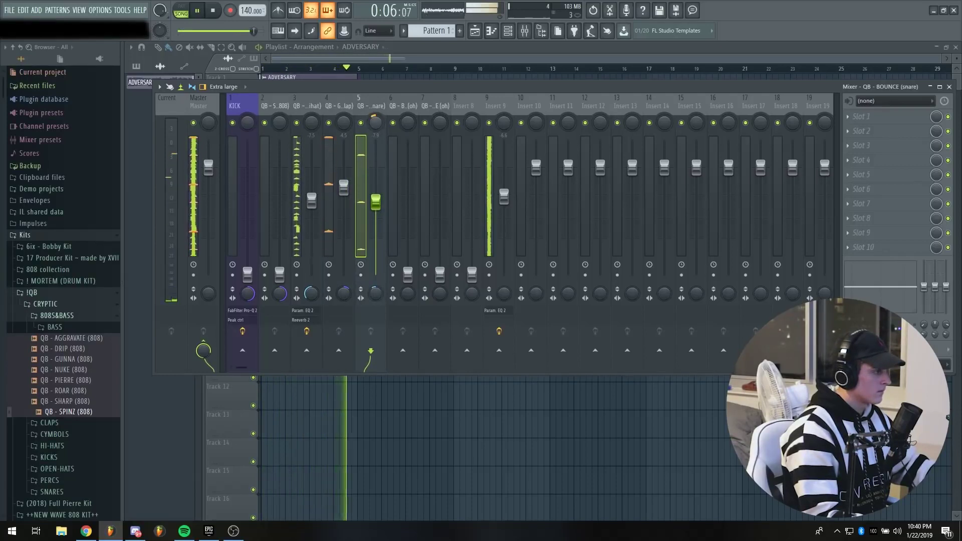
left_click(415, 275)
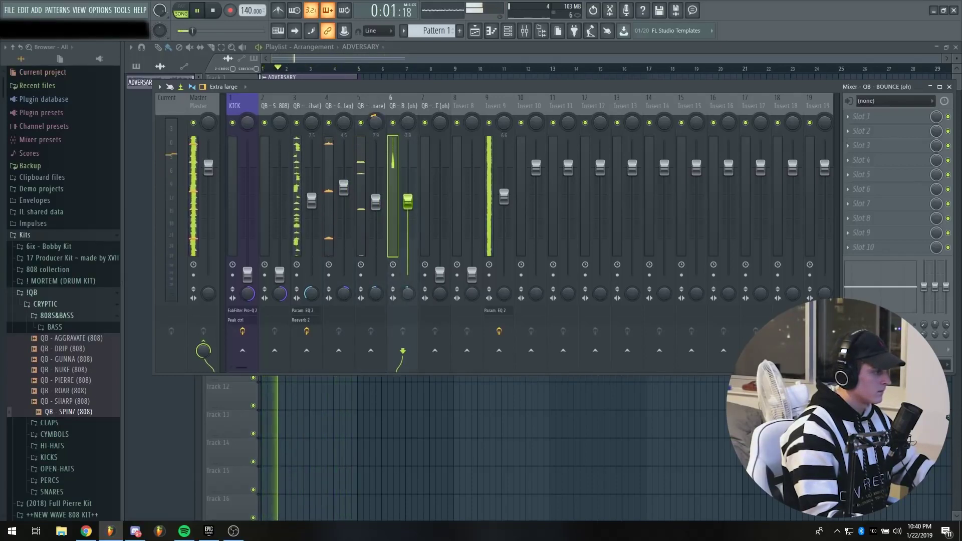
left_click_drag(439, 275, 439, 210)
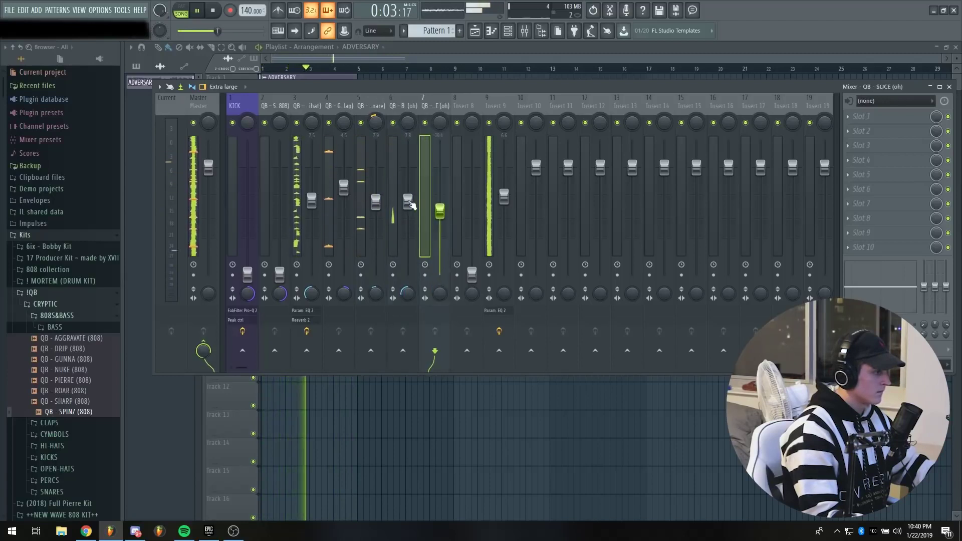
- Lower the BOUNCE open-hat fader to about -9.9 dB and the SLICE open-hat fader to about -10.8 dB, and stop playback
left_click(425, 216)
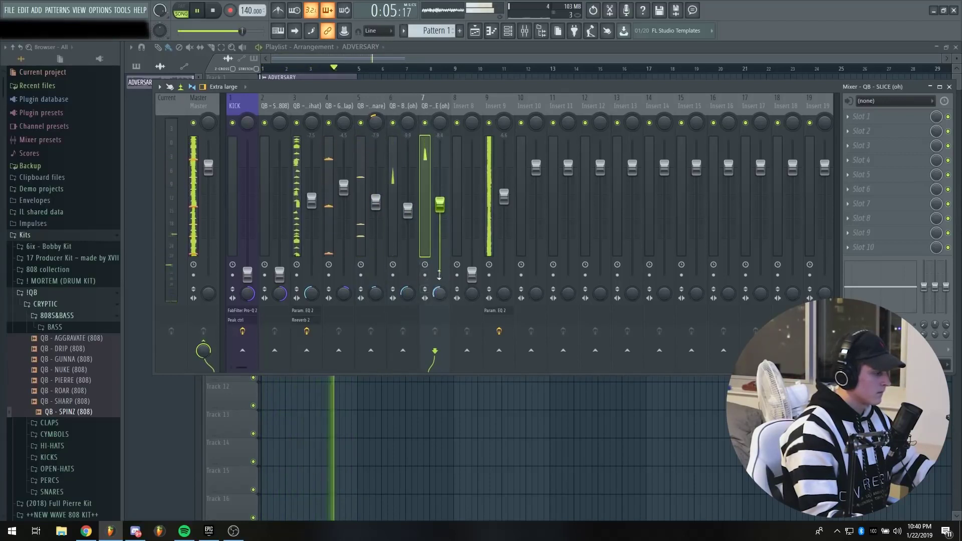
key("space")
left_click(395, 179)
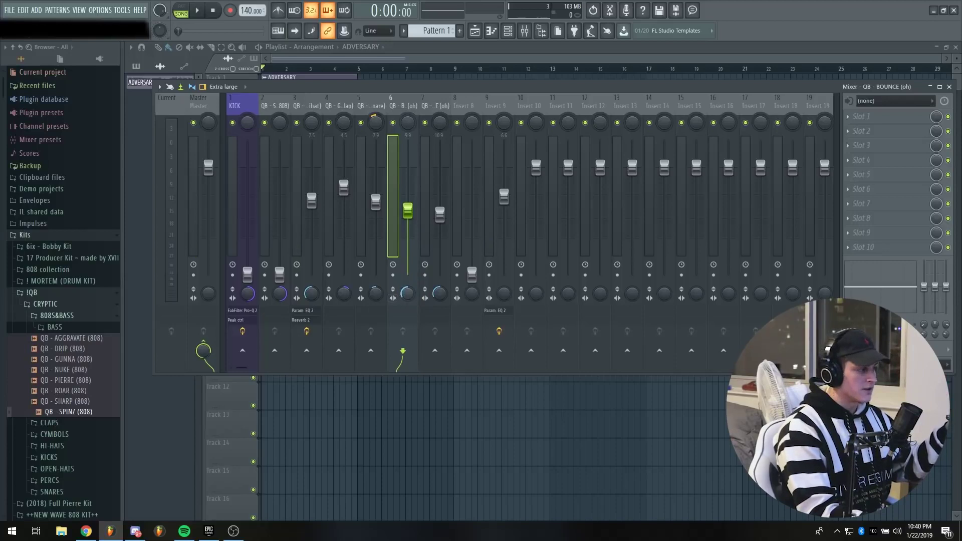
- Add Fruity Reeverb 2 to the first effect slot of both the BOUNCE and SLICE open-hat tracks
left_click(426, 292)
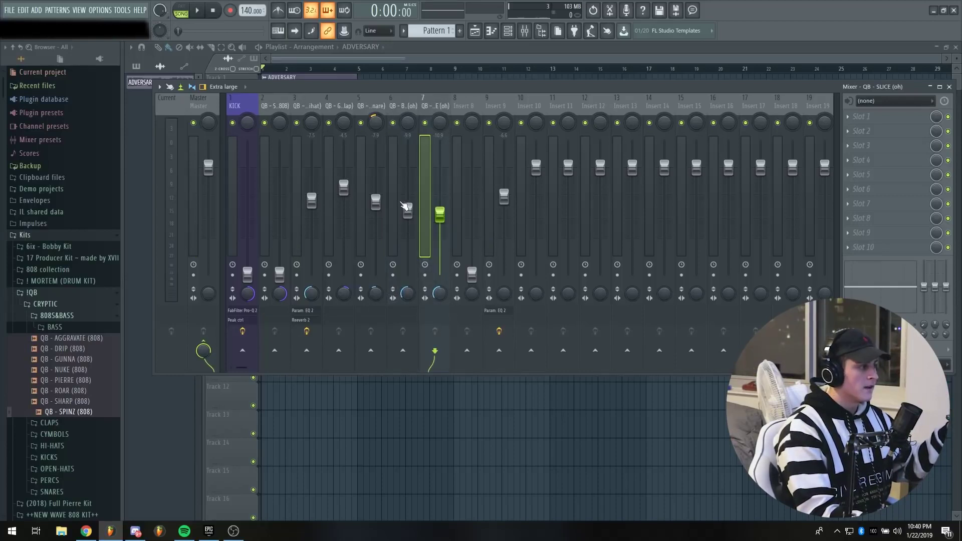
left_click(404, 207)
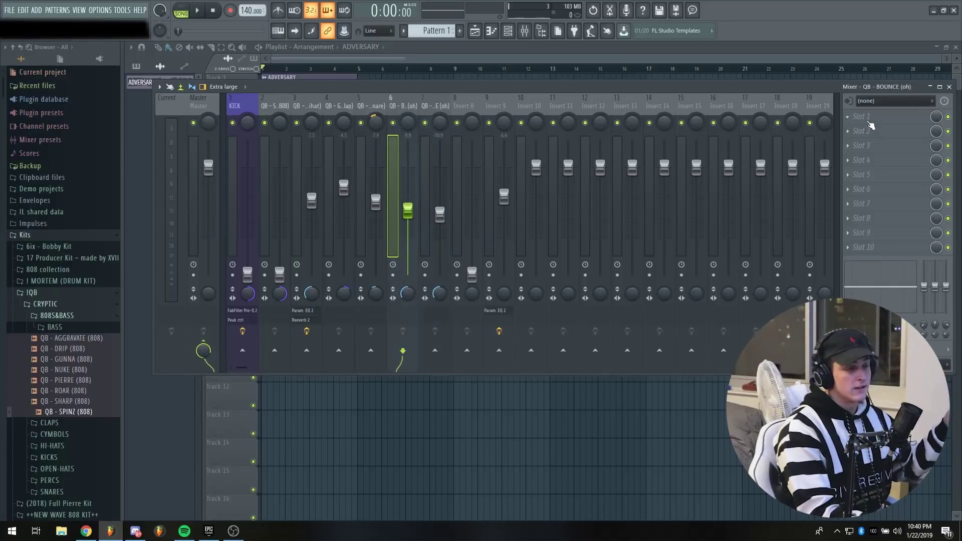
left_click(869, 123)
mouse_move(862, 129)
left_click(625, 186)
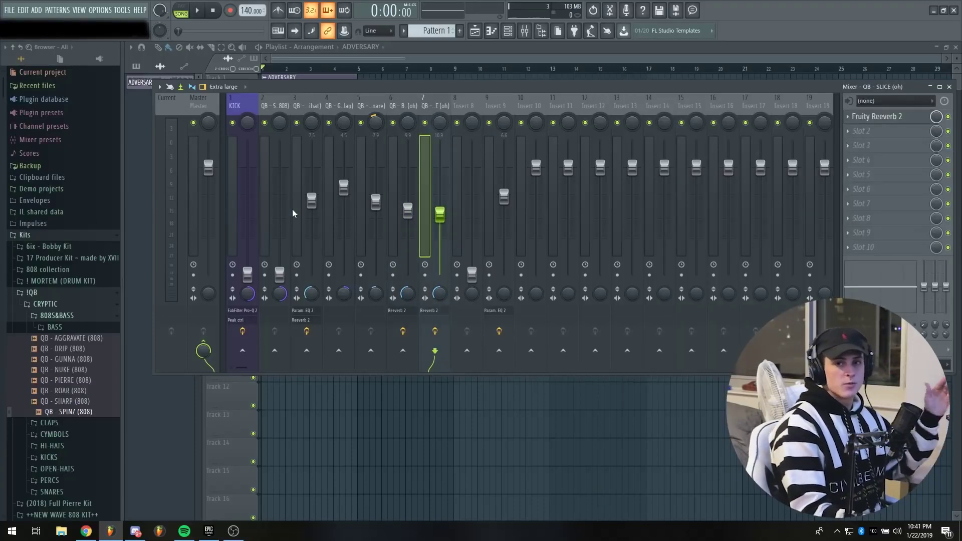
- Bring the KICK fader up to its default level and play back the beat to judge the kick
left_click(269, 223)
left_click_drag(247, 273, 248, 172)
right_click(248, 172)
left_click(262, 177)
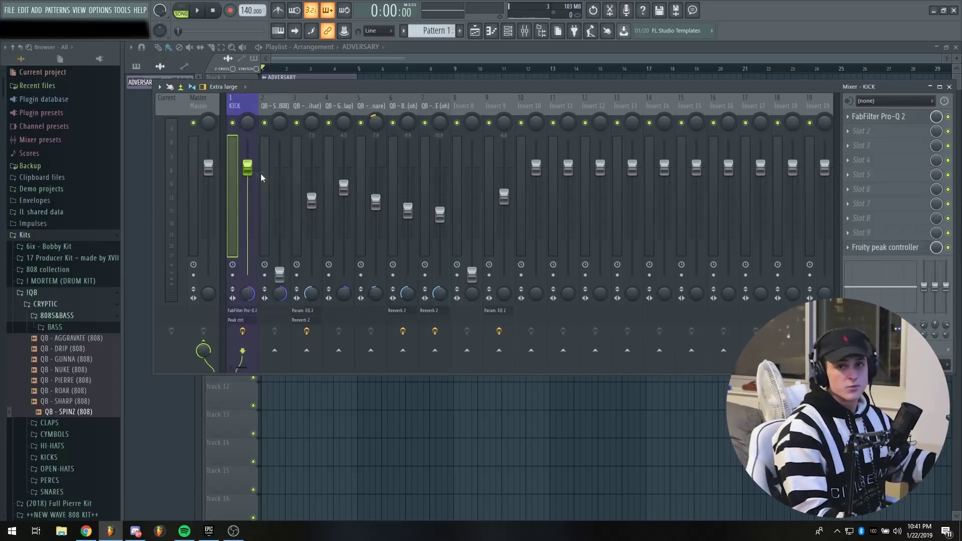
key("space")
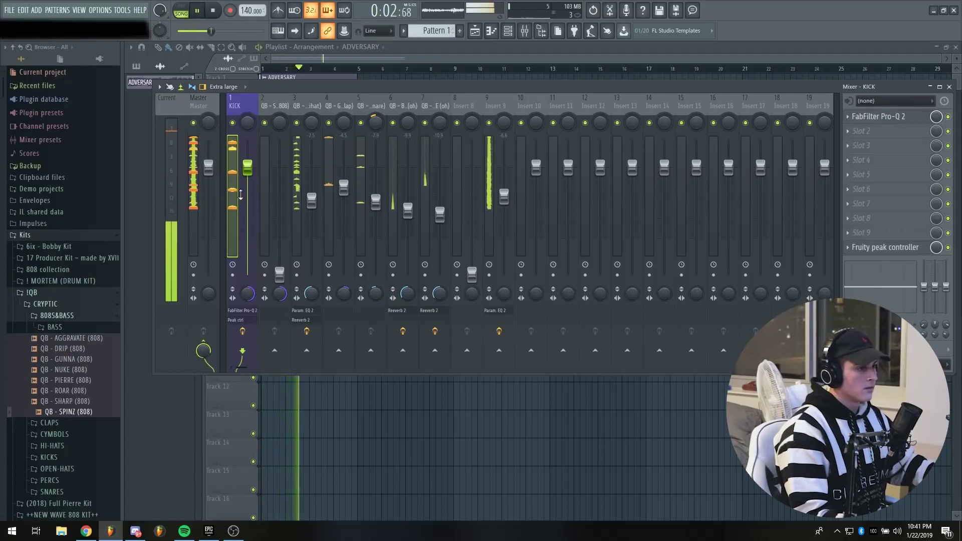
key("space")
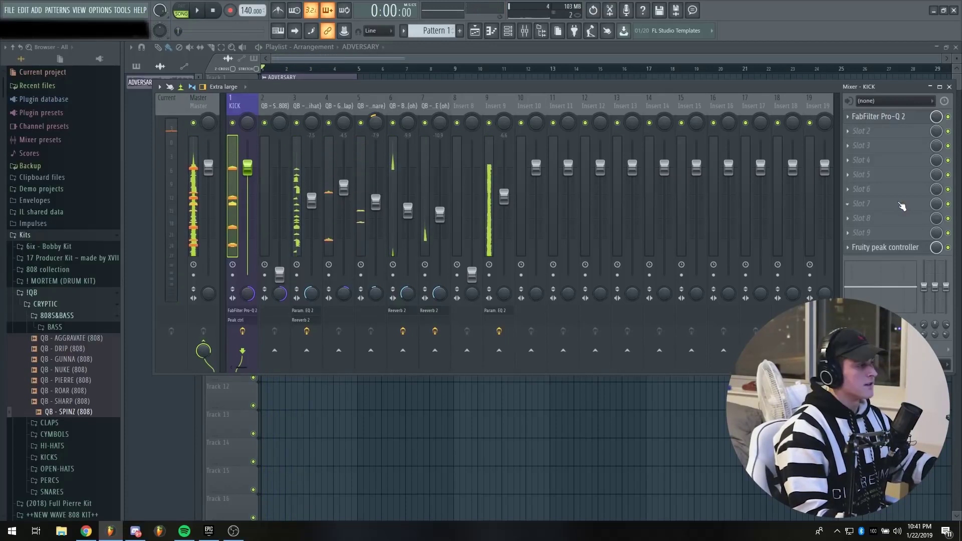
- Raise the QB - SPINZ (808) fader to about -6.6 dB while listening to the beat
left_click(267, 203)
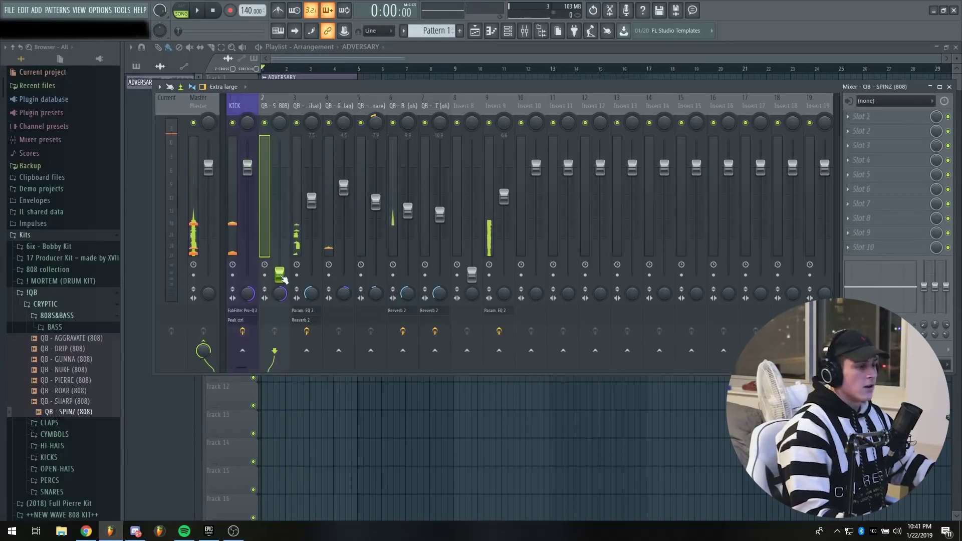
left_click_drag(279, 248, 279, 205)
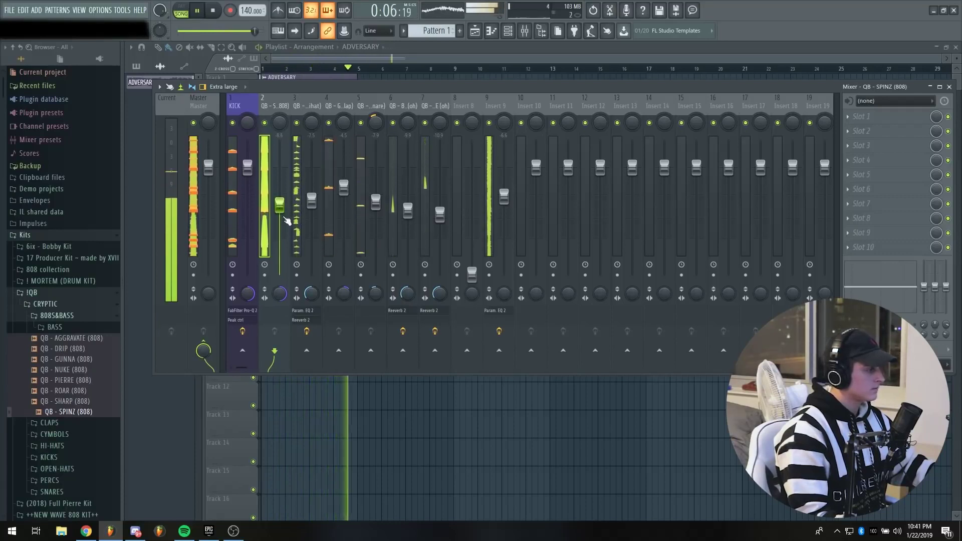
left_click_drag(279, 205, 280, 198)
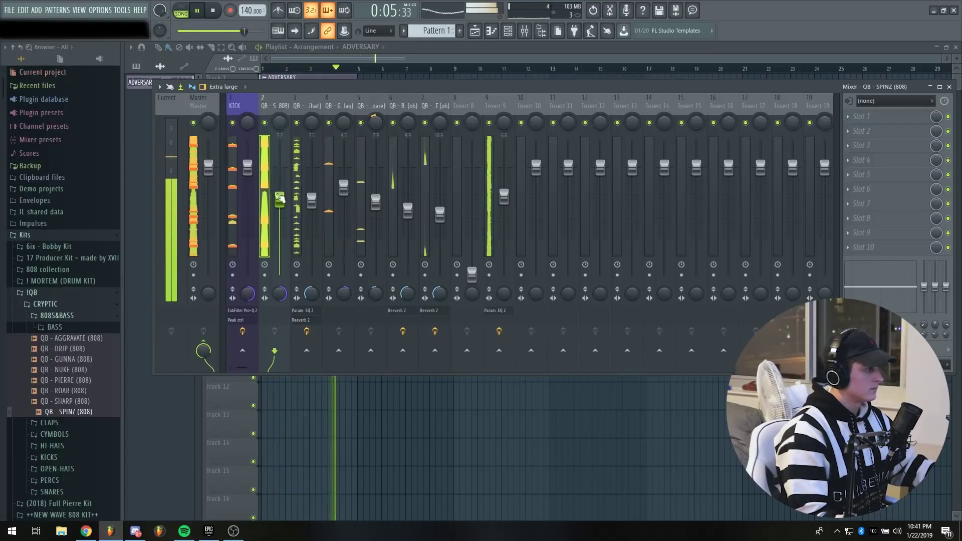
scroll(281, 199, "up", 2)
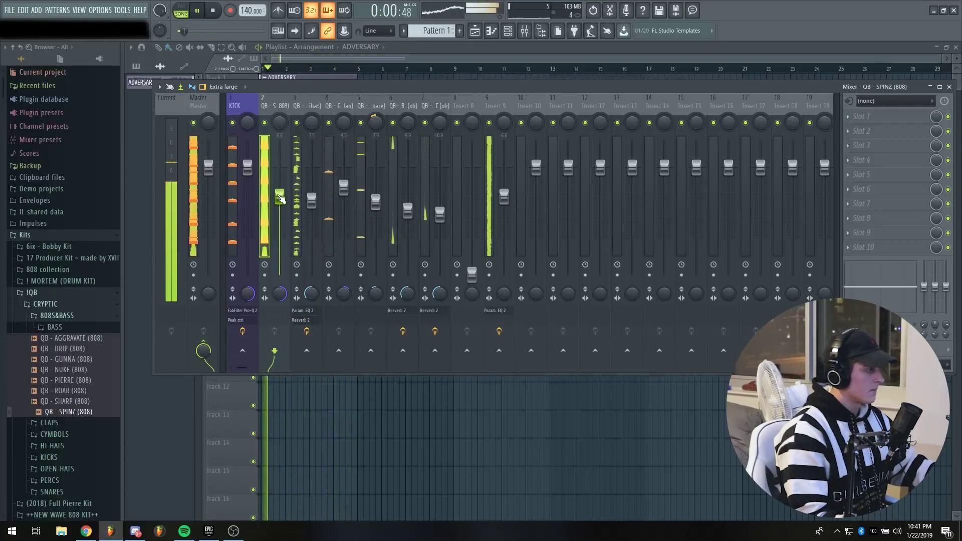
key("space")
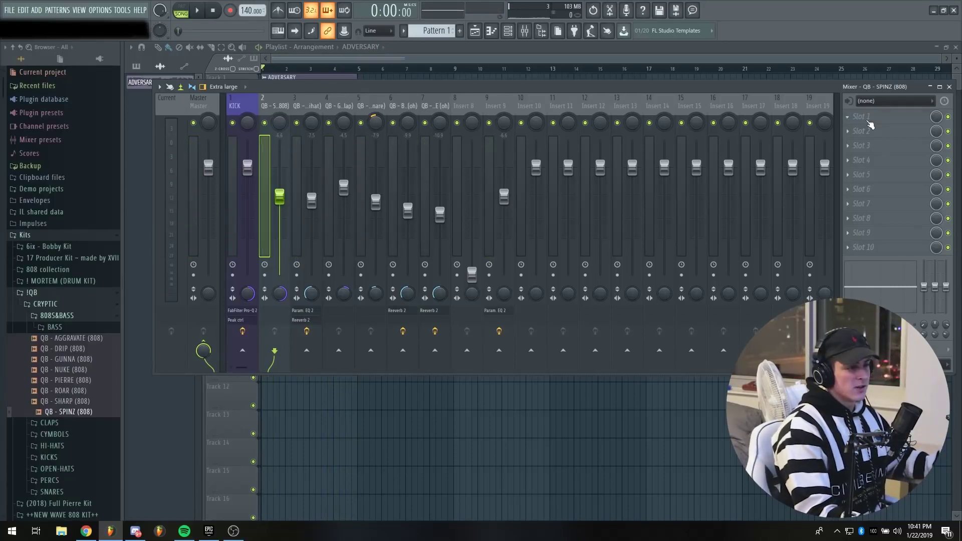
- Add Fruity Parametric EQ 2 to the SPINZ 808 track and boost band 3 in the low mids while listening
left_click(869, 120)
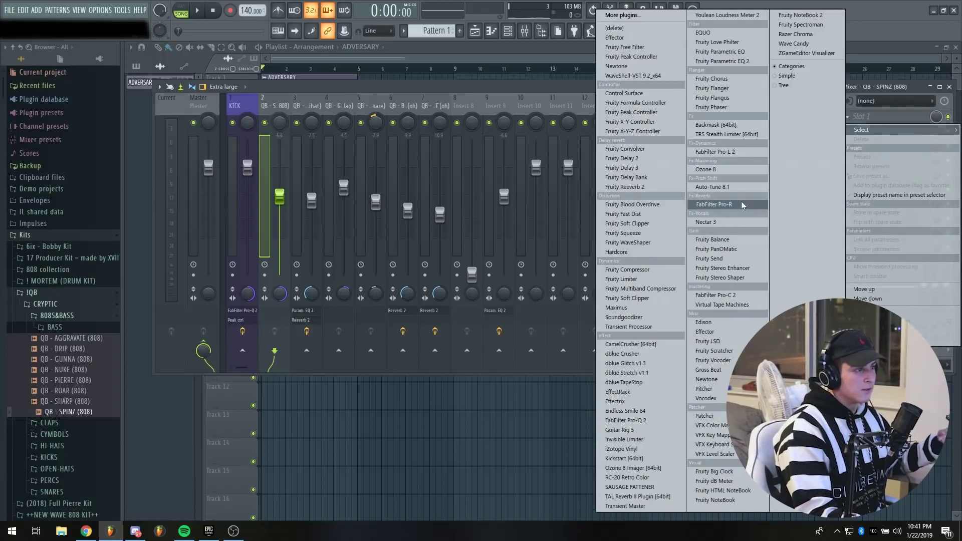
left_click(741, 63)
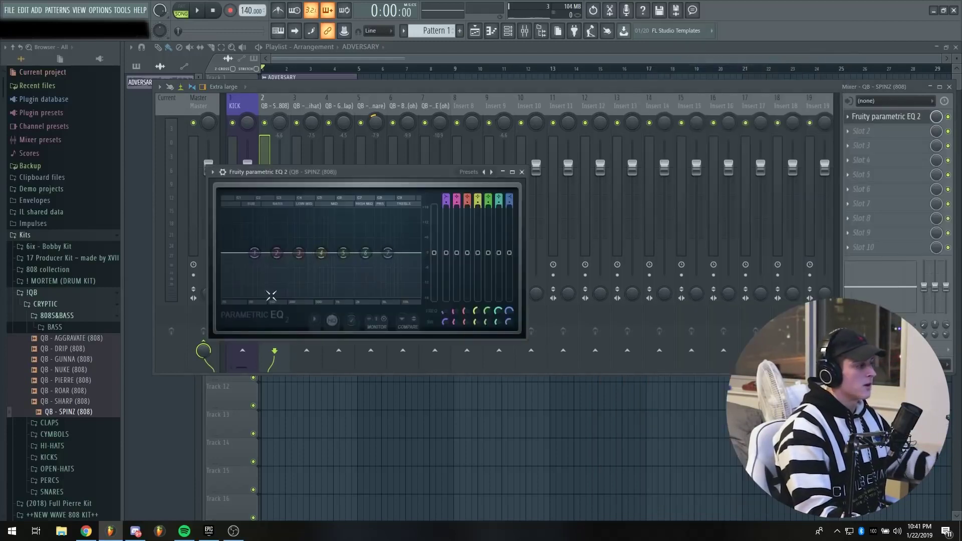
left_click_drag(358, 172, 443, 161)
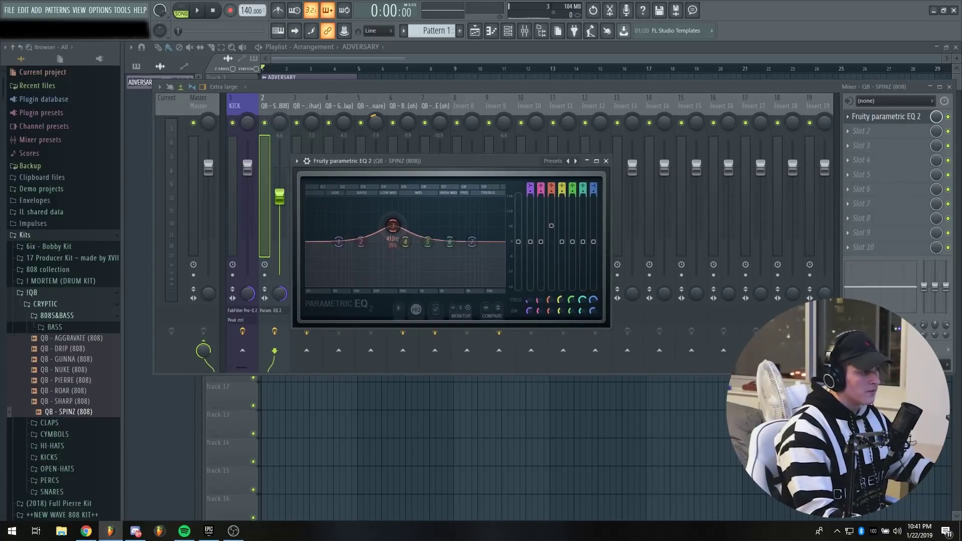
key("space")
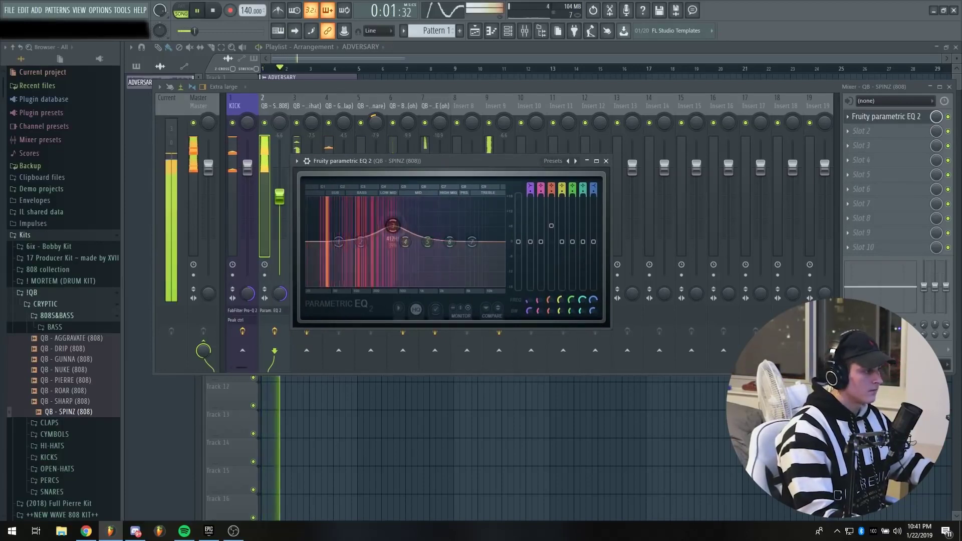
left_click(606, 160)
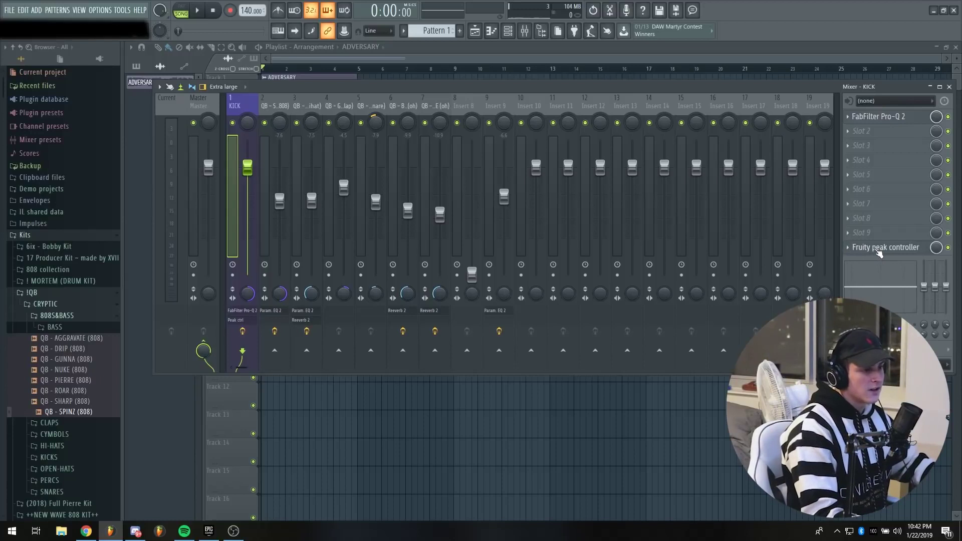
- Check the kick's Fruity peak controller, and load Fruity Love Philter in slot 10 of the SPINZ 808 track with the "Volume and panning" preset
left_click(878, 251)
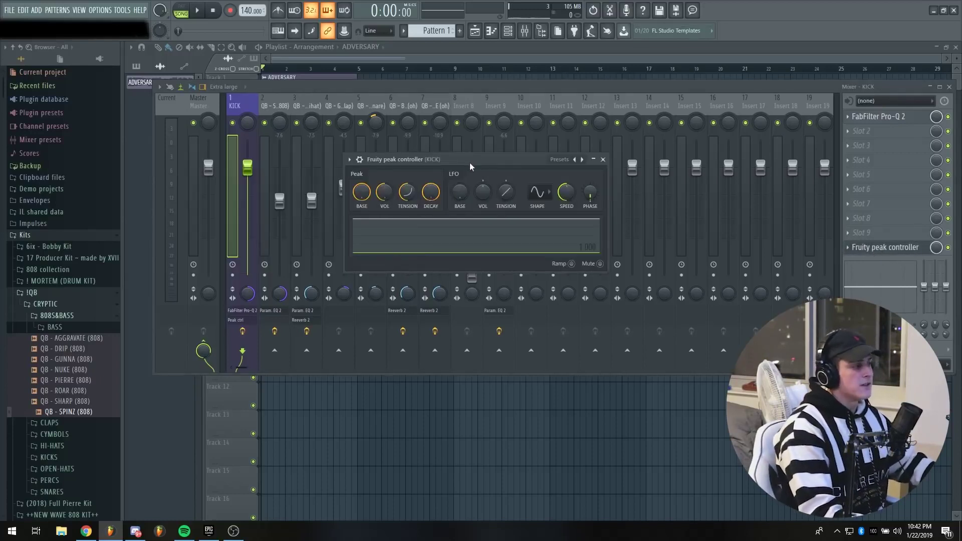
left_click(602, 159)
left_click(264, 169)
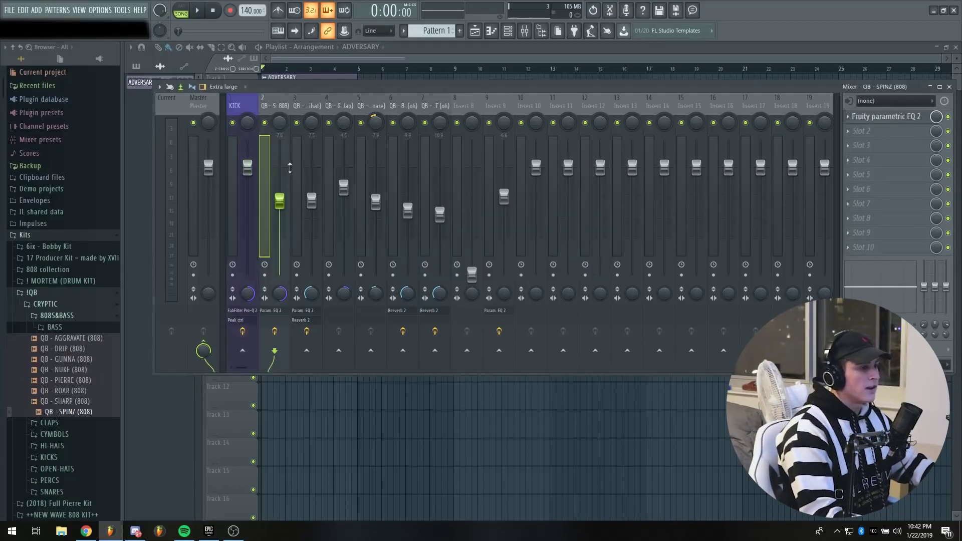
left_click(858, 249)
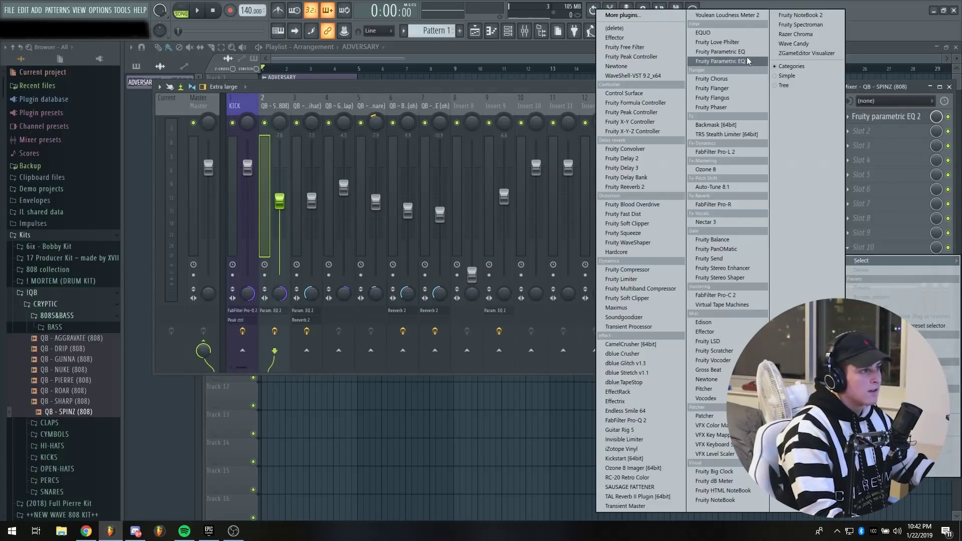
left_click(730, 41)
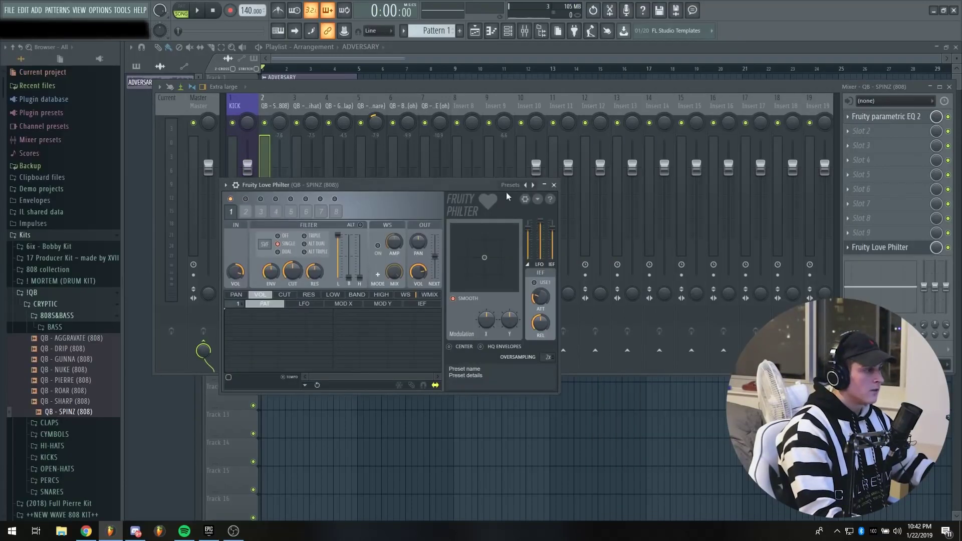
left_click(510, 185)
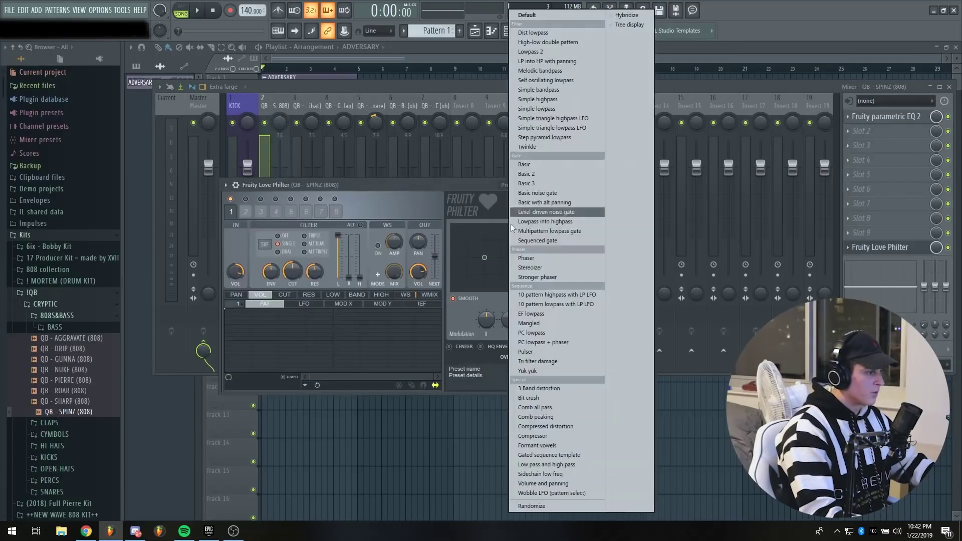
left_click(568, 484)
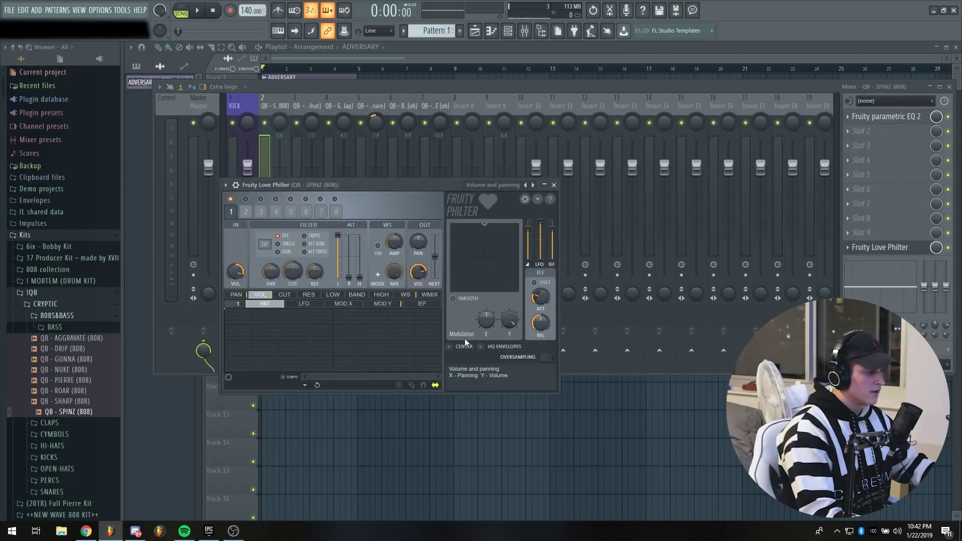
- Link Love Philter's Y modulation to the internal controller "Peak ctrl - Peak" to sidechain the 808 to the kick, and play back the beat
right_click(509, 325)
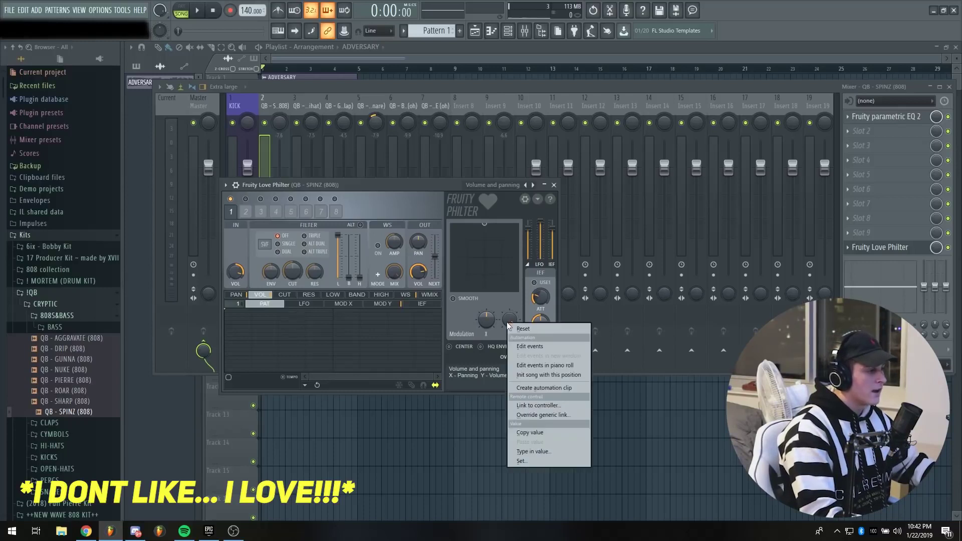
left_click(558, 404)
left_click(465, 246)
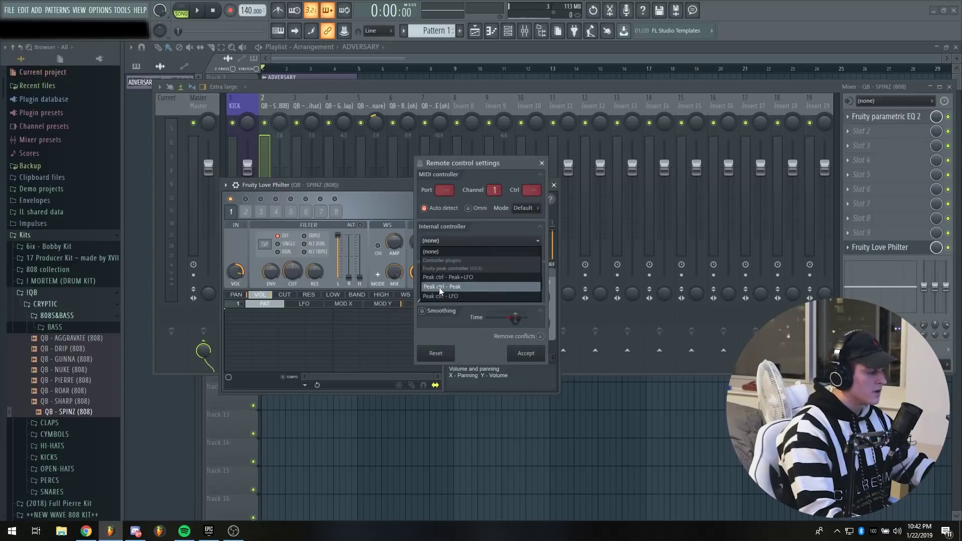
left_click(459, 286)
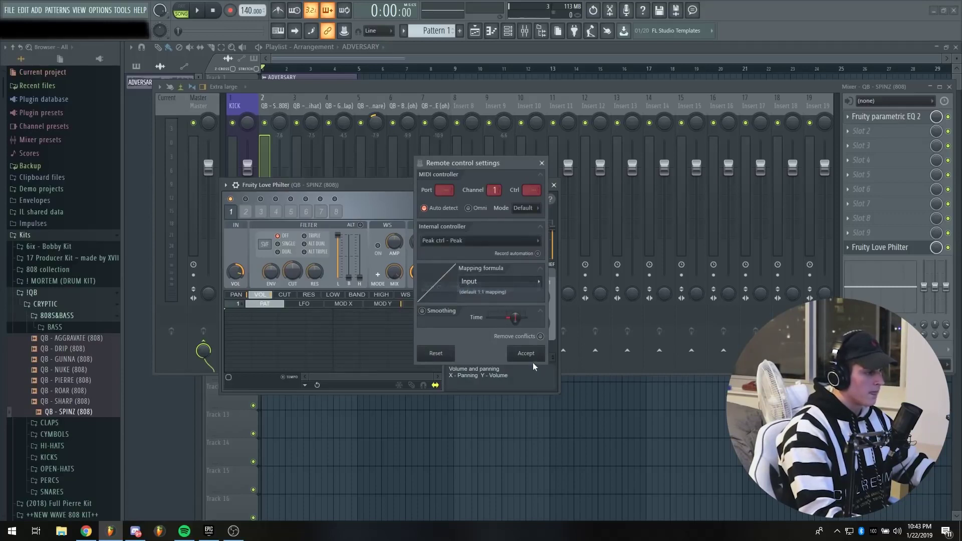
left_click(526, 353)
left_click(554, 186)
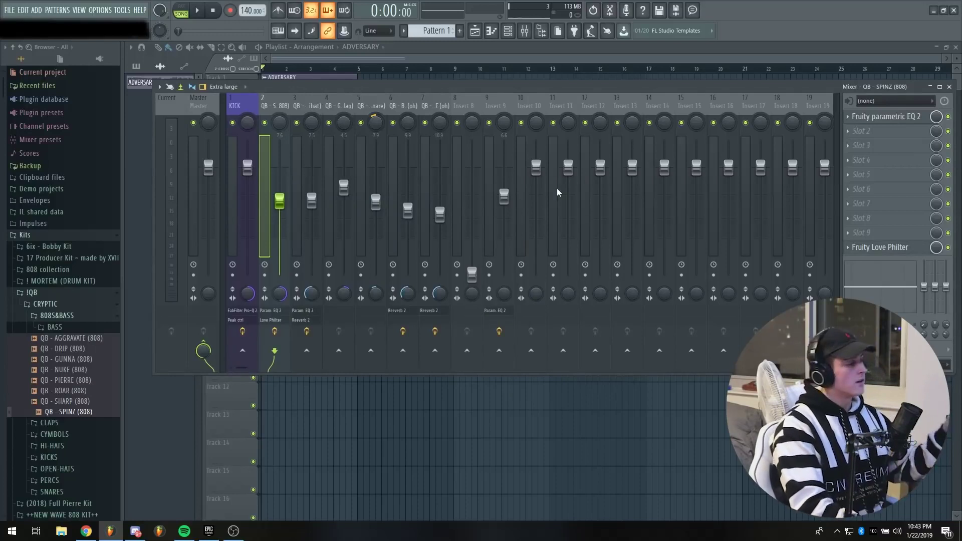
key("space")
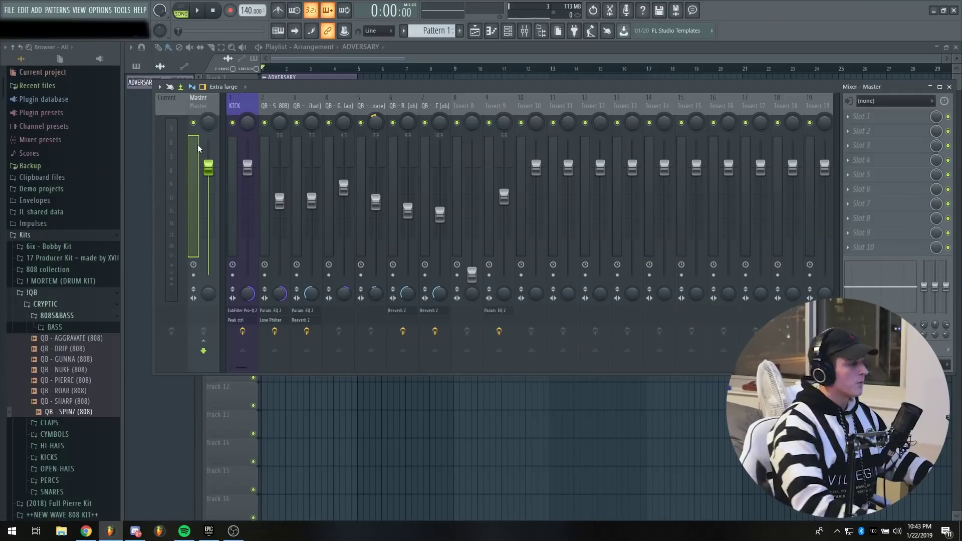
- Add Fruity Soft Clipper to slot 10 of the Master track
left_click(864, 247)
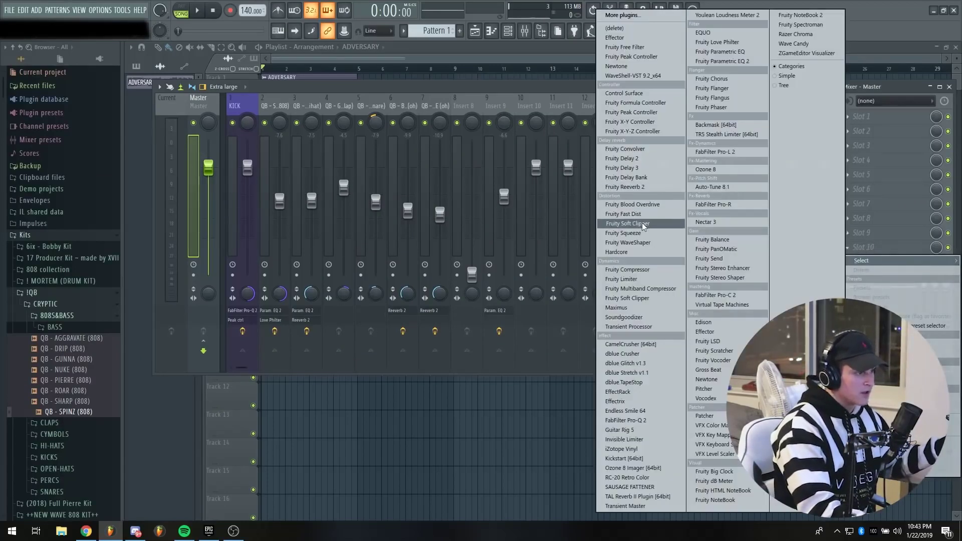
left_click(627, 223)
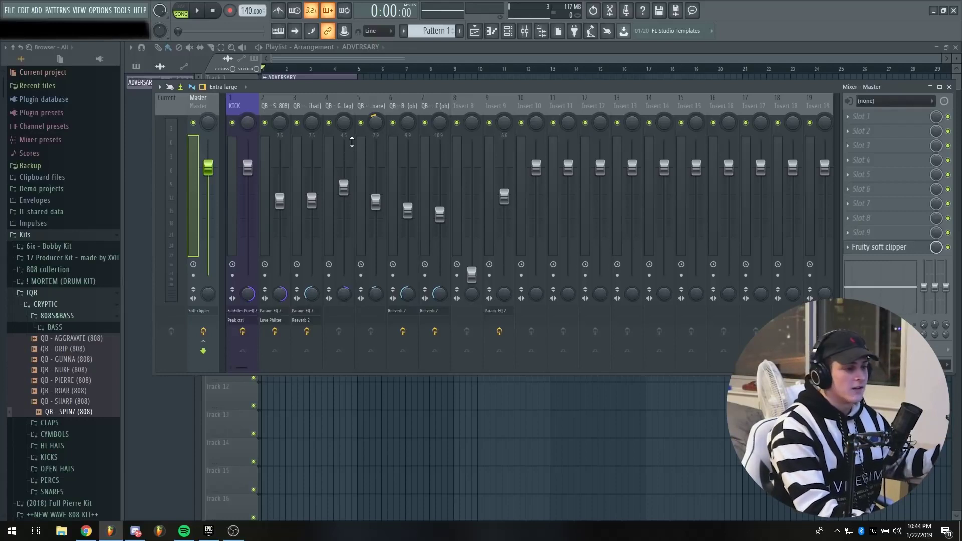
- Raise the KICK fader to about 3 dB while playing back the beat
key("space")
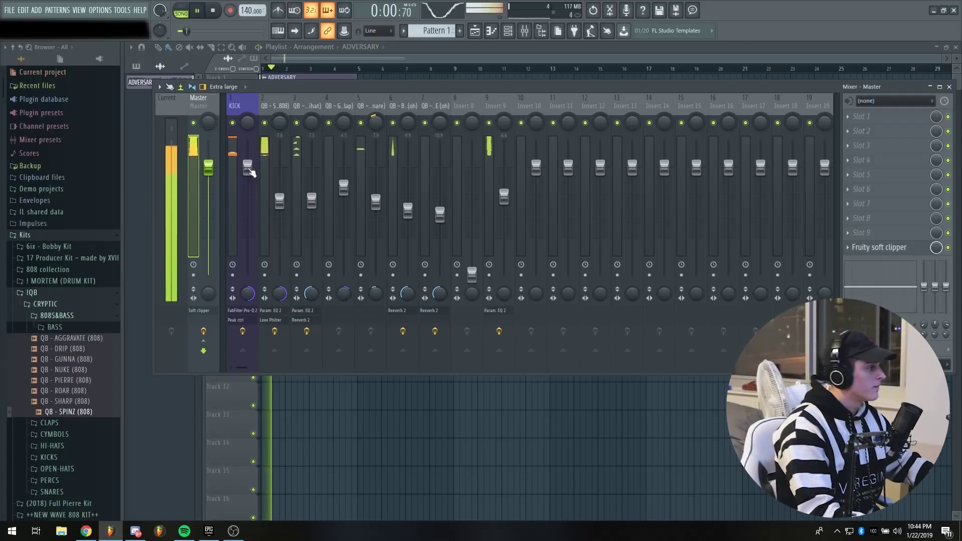
left_click(247, 162)
left_click_drag(248, 161, 248, 154)
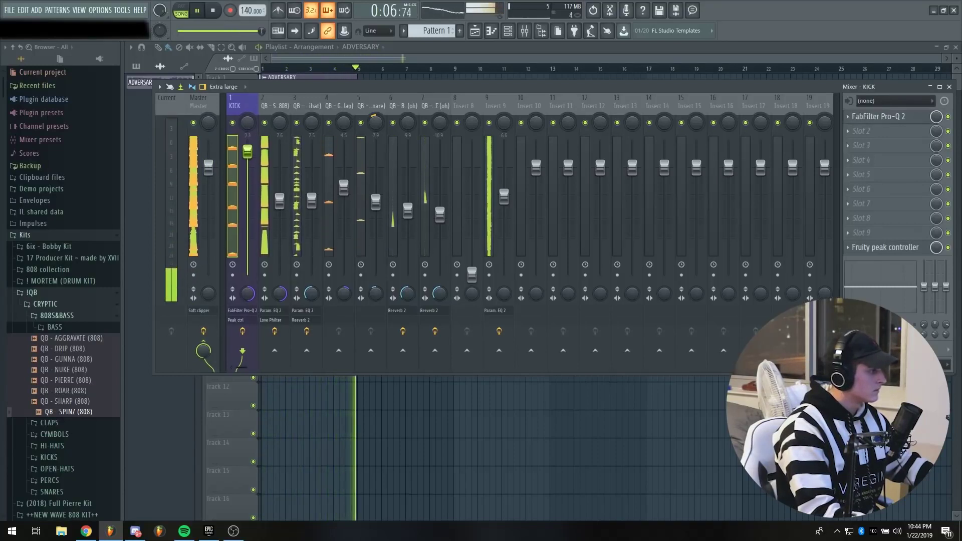